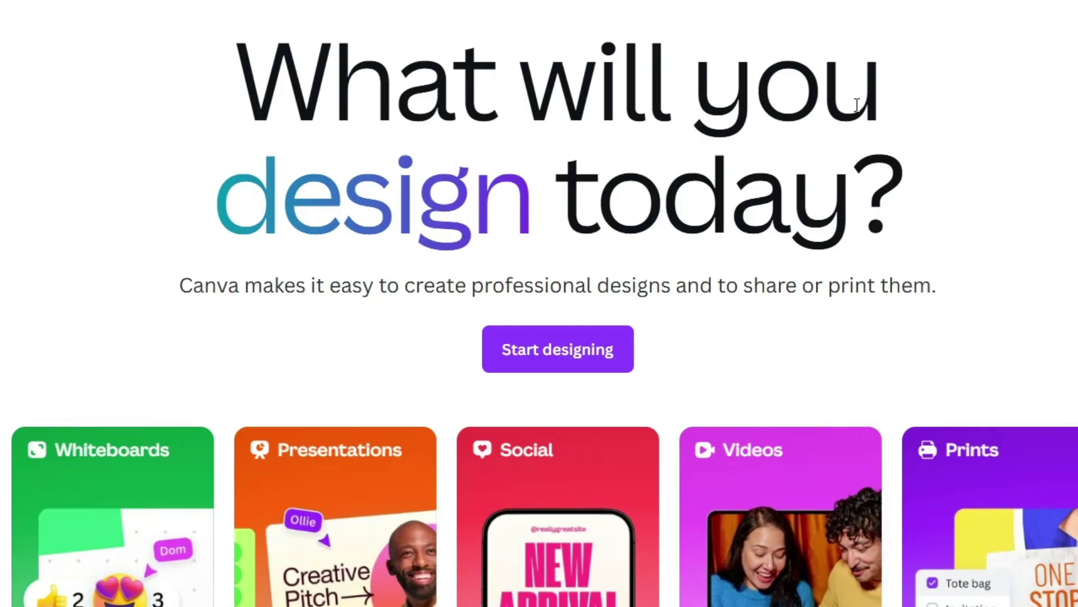
{"action": "scroll", "coordinate": [801, 234], "scroll_direction": "down", "scroll_amount": 3}
{"action": "scroll", "coordinate": [801, 233], "scroll_direction": "up", "scroll_amount": 3}
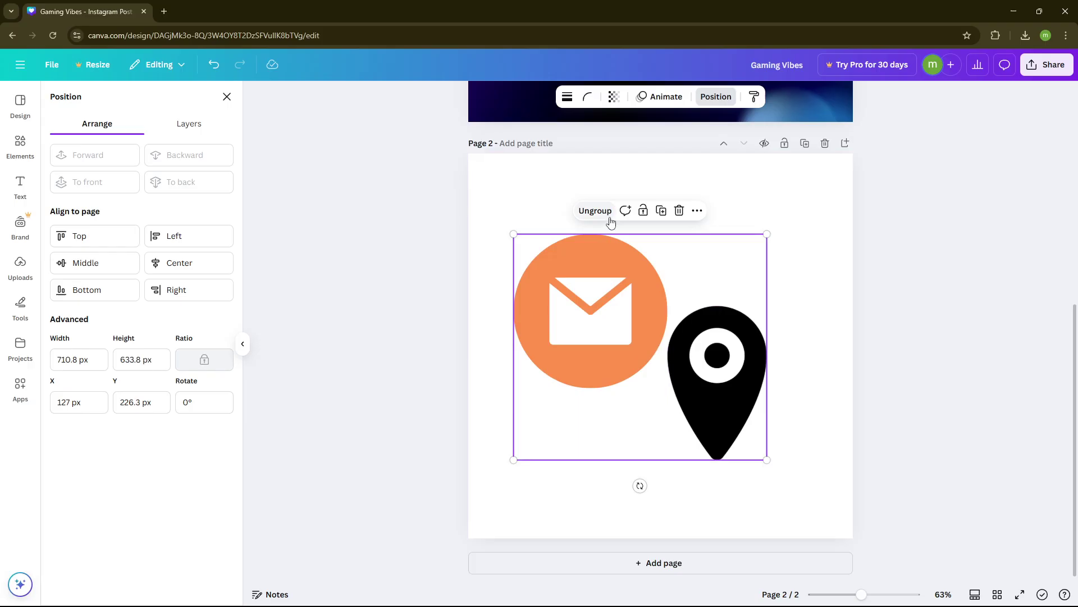
{"action": "left_click_drag", "start_coordinate": [611, 241], "coordinate": [647, 188]}
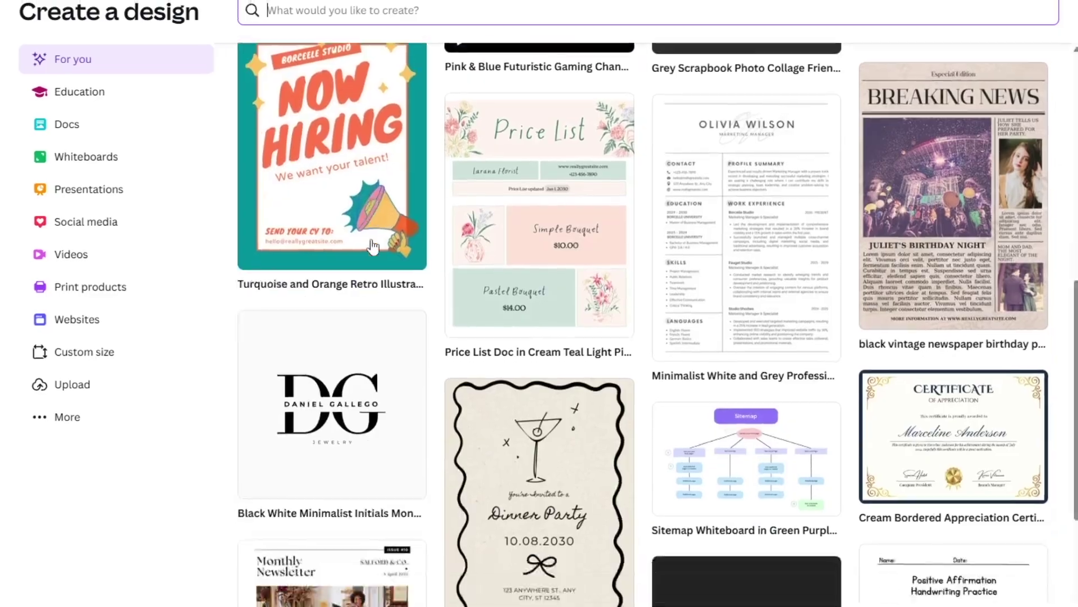
{"action": "scroll", "coordinate": [382, 249], "scroll_direction": "down", "scroll_amount": 5}
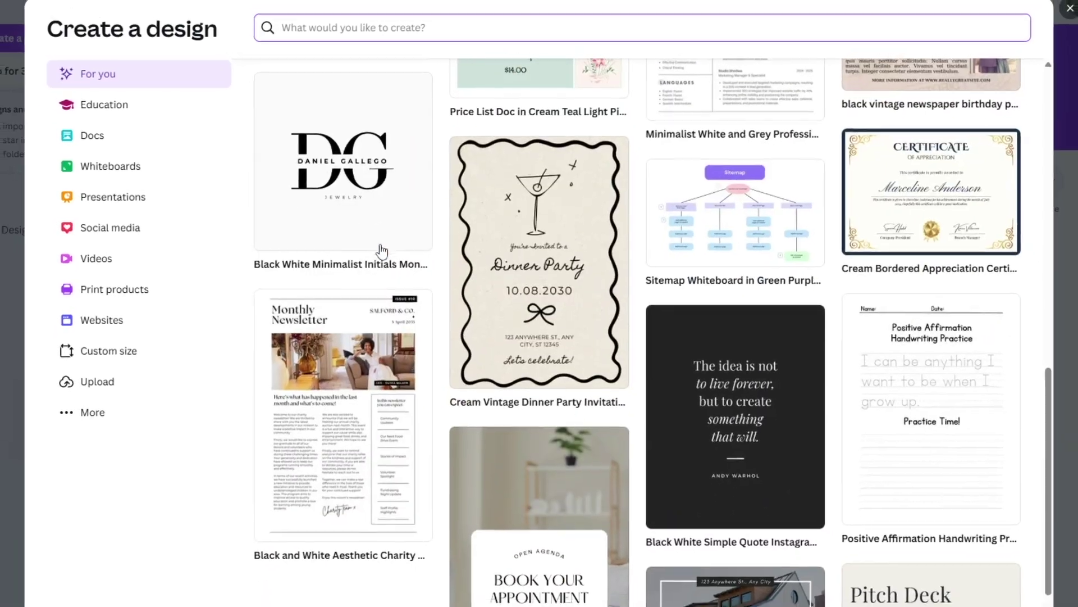
{"action": "scroll", "coordinate": [382, 249], "scroll_direction": "down", "scroll_amount": 3}
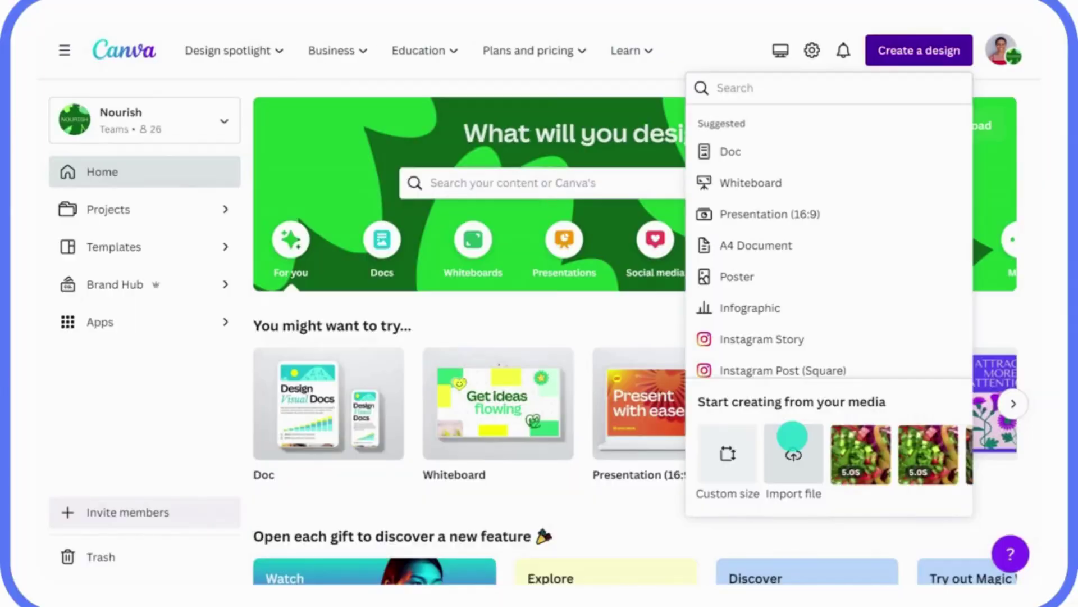
{"action": "left_click", "coordinate": [793, 454]}
{"action": "left_click", "coordinate": [353, 140]}
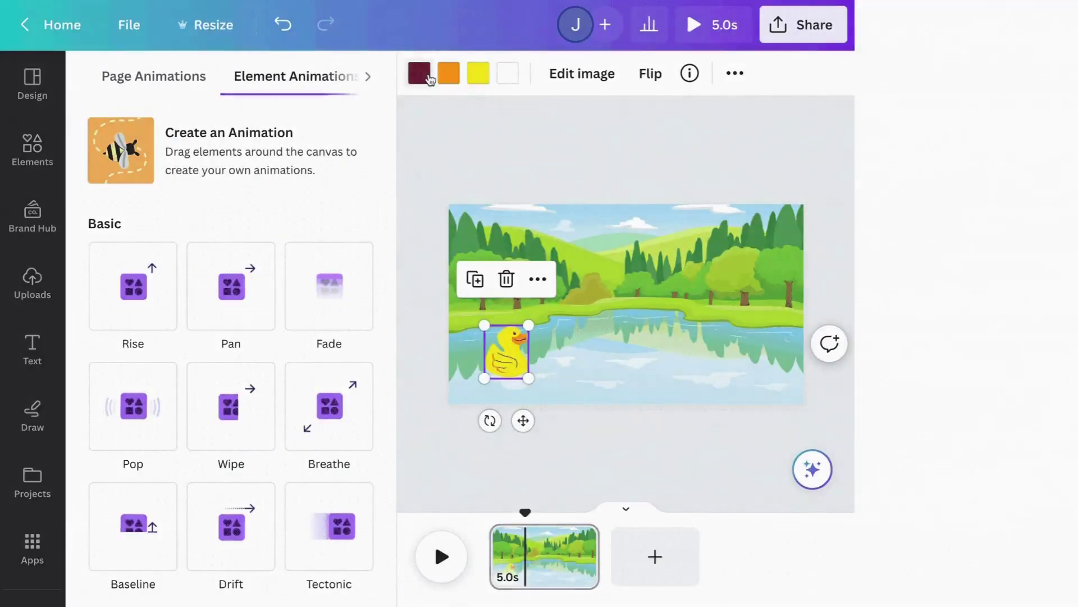
{"action": "left_click", "coordinate": [288, 169]}
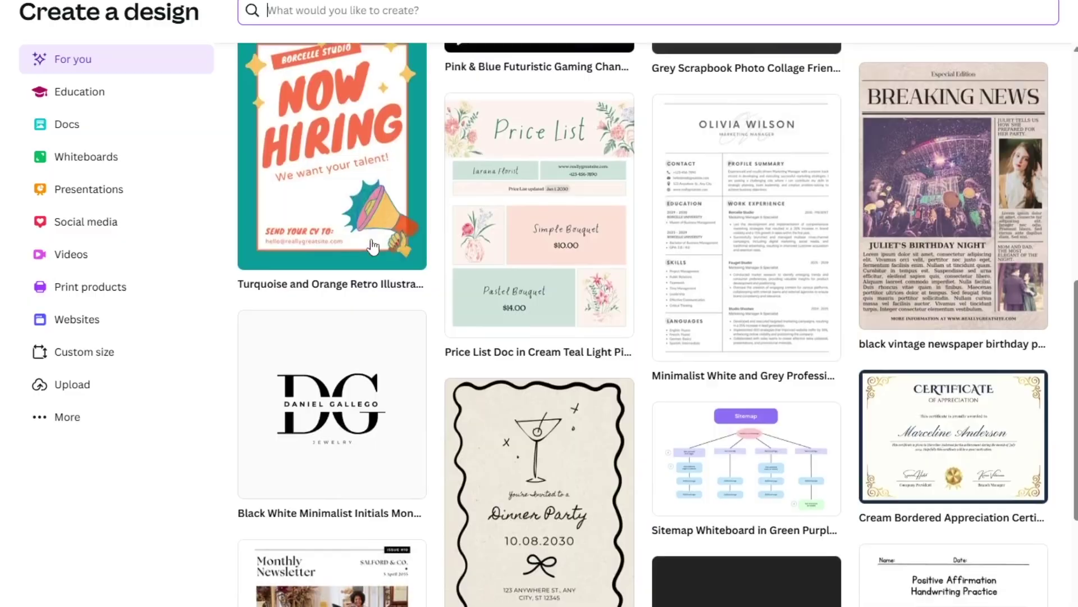
{"action": "scroll", "coordinate": [392, 255], "scroll_direction": "down", "scroll_amount": 5}
Import the Q1 Sustainability Strategy Doc PDF from the Nourish Doc folder as a new design and view the imported file
{"action": "left_click", "coordinate": [794, 449]}
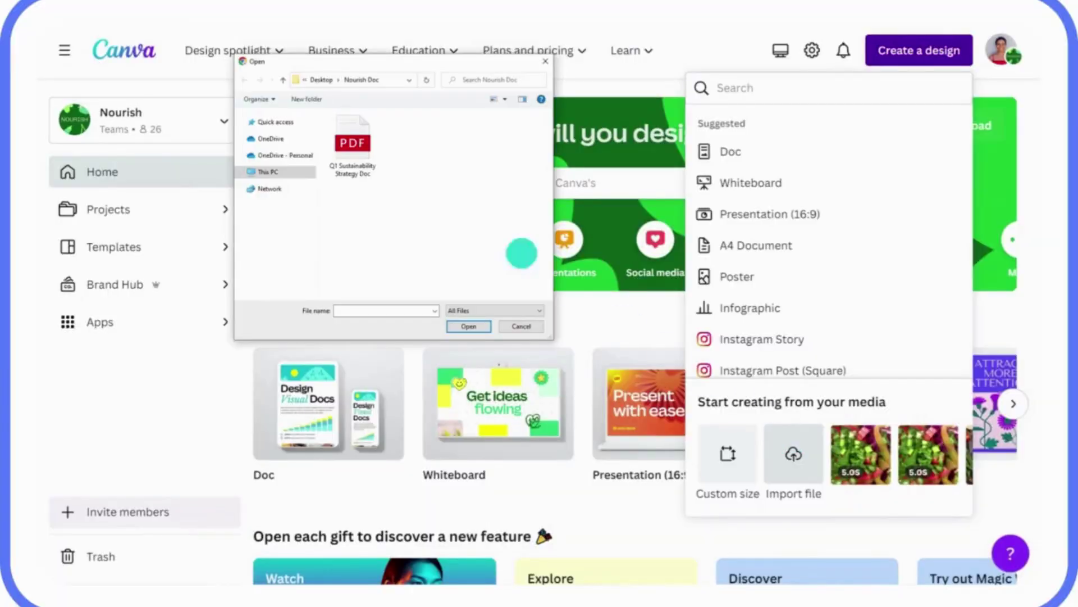
{"action": "left_click", "coordinate": [354, 141]}
{"action": "left_click", "coordinate": [468, 324]}
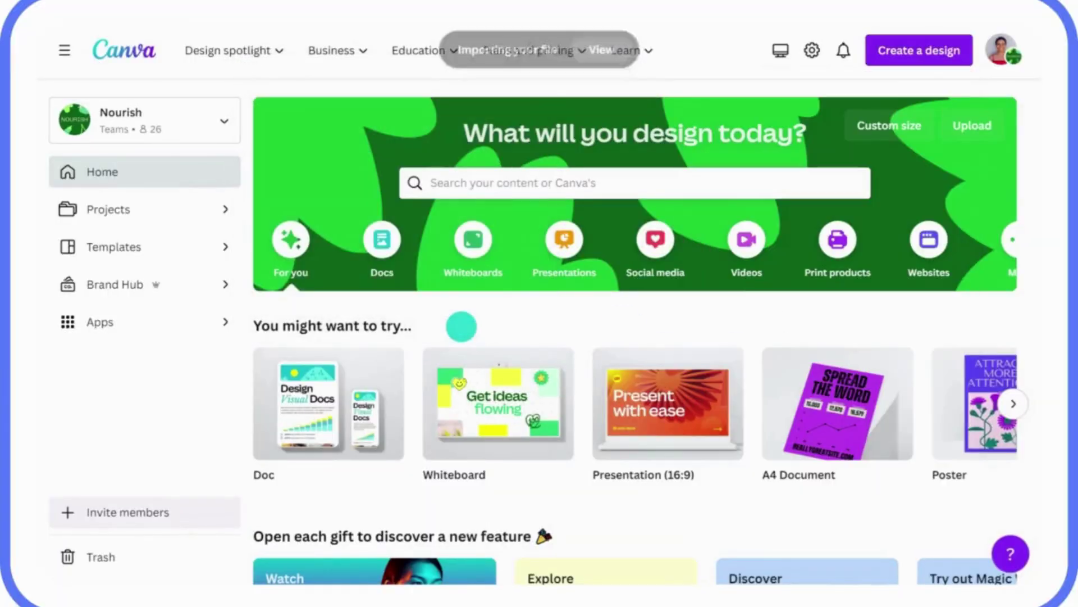
{"action": "left_click", "coordinate": [592, 50]}
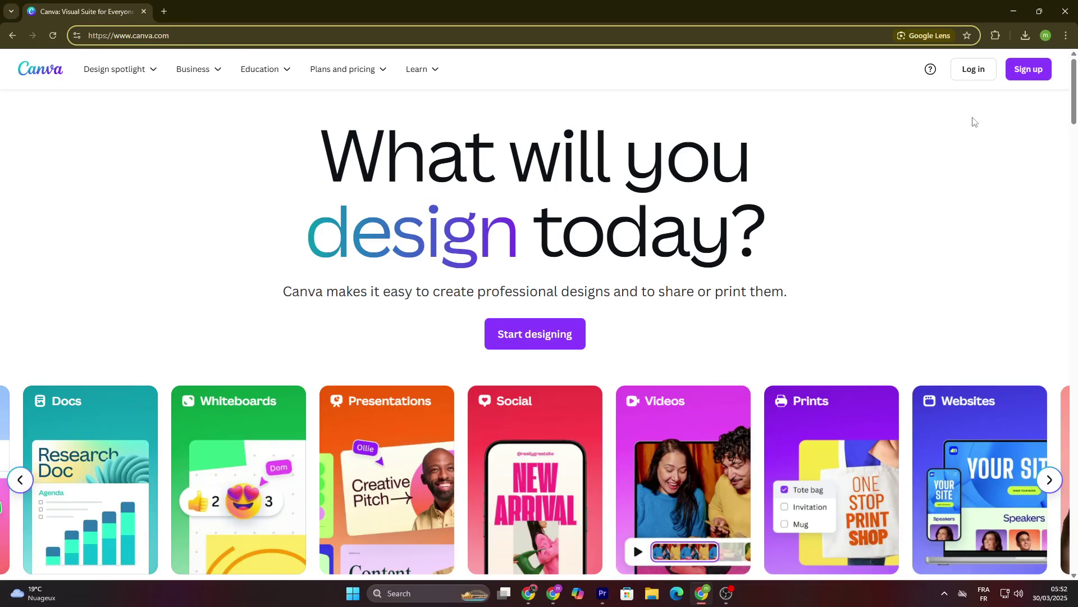
Sign up with the listed Google account, and answer the onboarding questions with Teacher and Somewhere else
{"action": "left_click", "coordinate": [1024, 74]}
{"action": "left_click", "coordinate": [425, 247]}
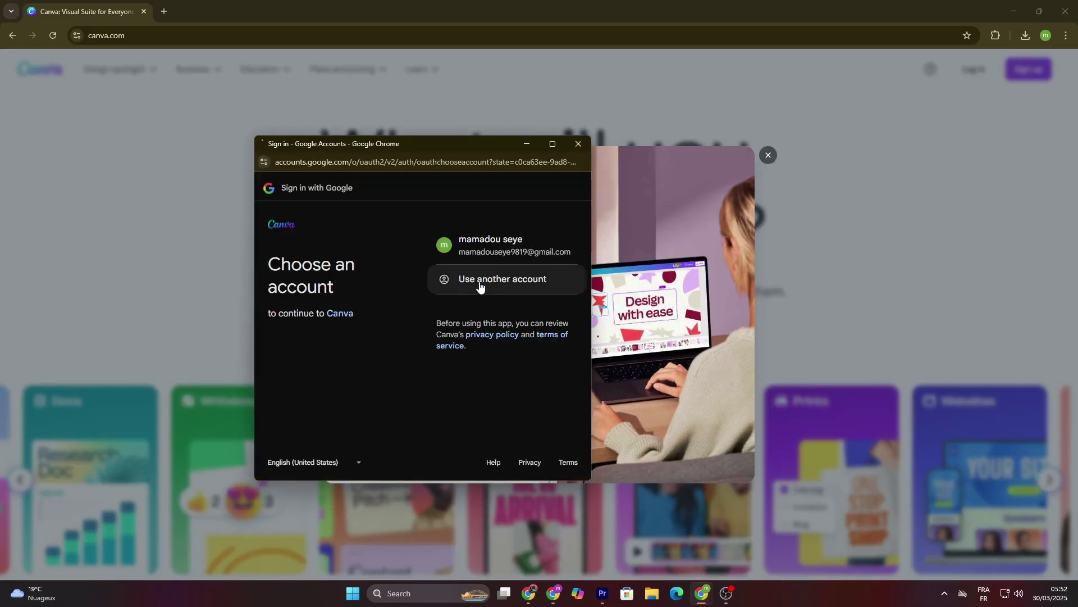
{"action": "left_click", "coordinate": [487, 247]}
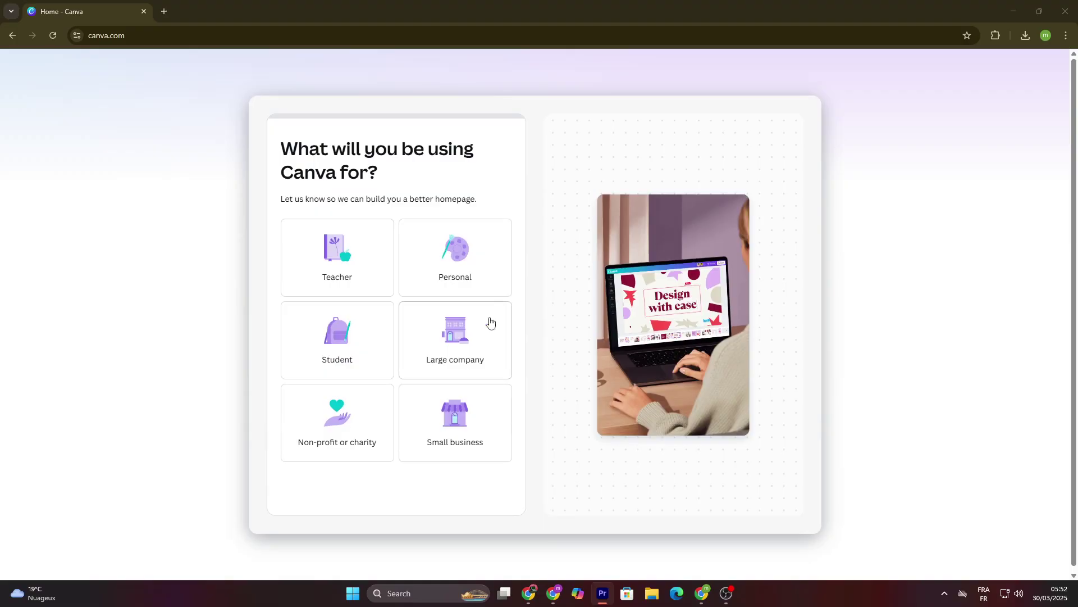
{"action": "left_click", "coordinate": [351, 265]}
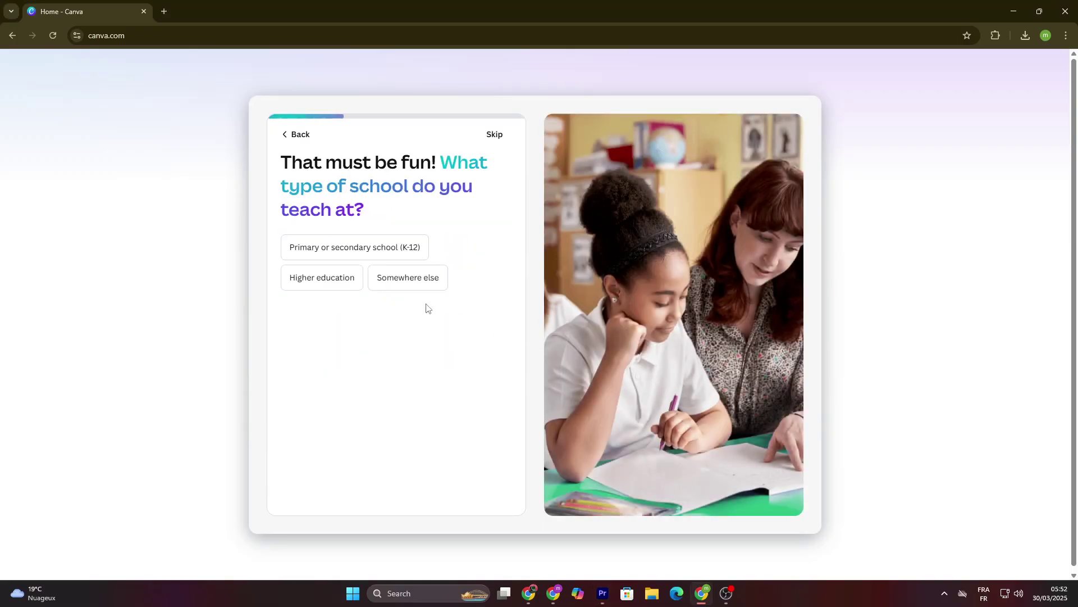
{"action": "left_click", "coordinate": [416, 278]}
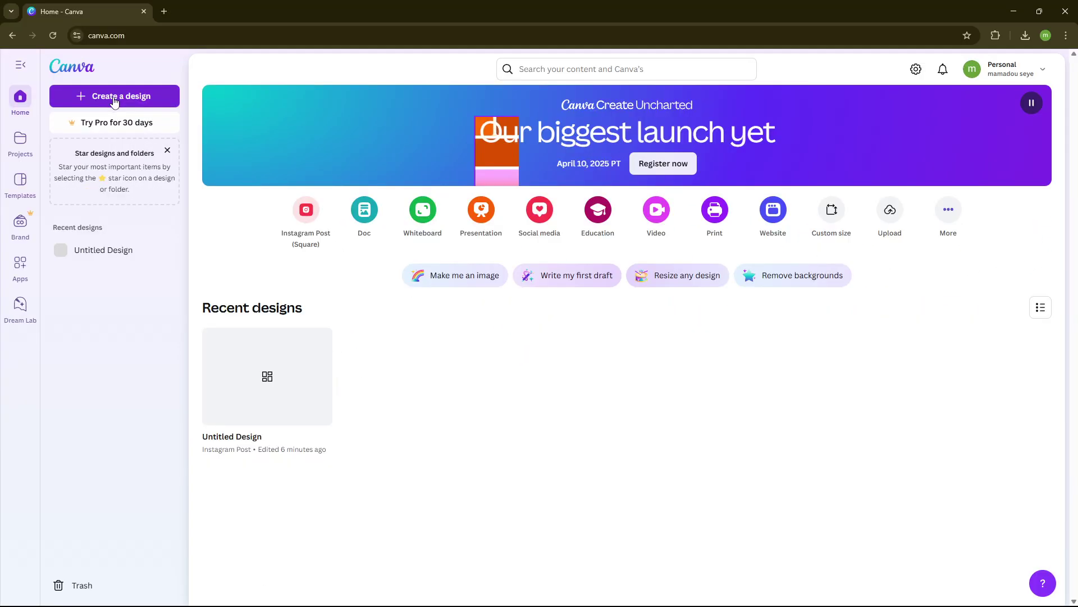
Search the new-design types for "instagram post", create a blank square Instagram post and dismiss the offer to open it in the desktop app
{"action": "left_click", "coordinate": [124, 88]}
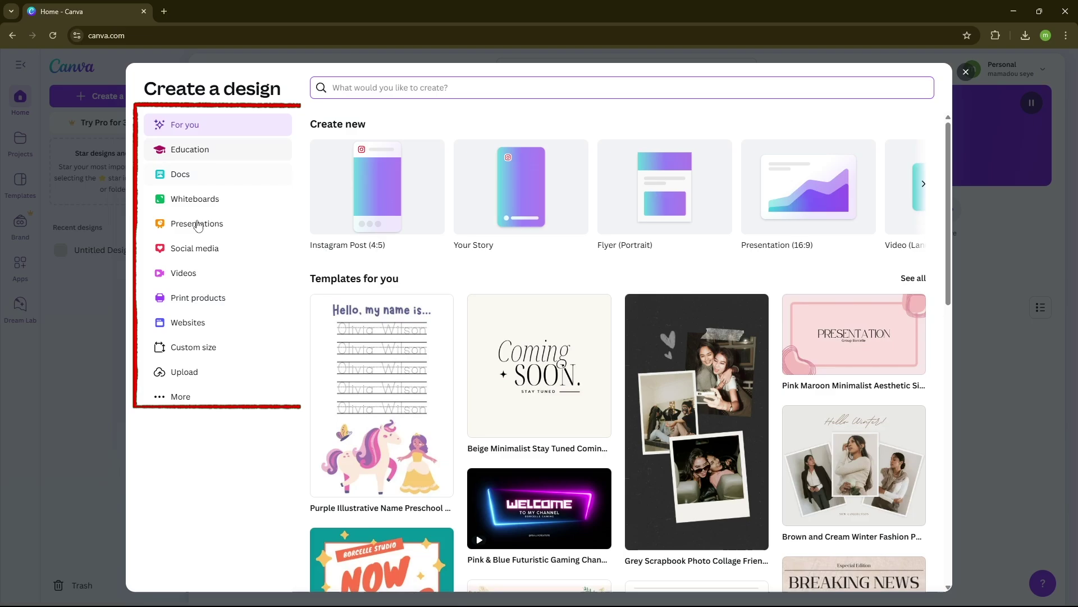
{"action": "scroll", "coordinate": [413, 266], "scroll_direction": "down", "scroll_amount": 1}
{"action": "scroll", "coordinate": [413, 267], "scroll_direction": "down", "scroll_amount": 12}
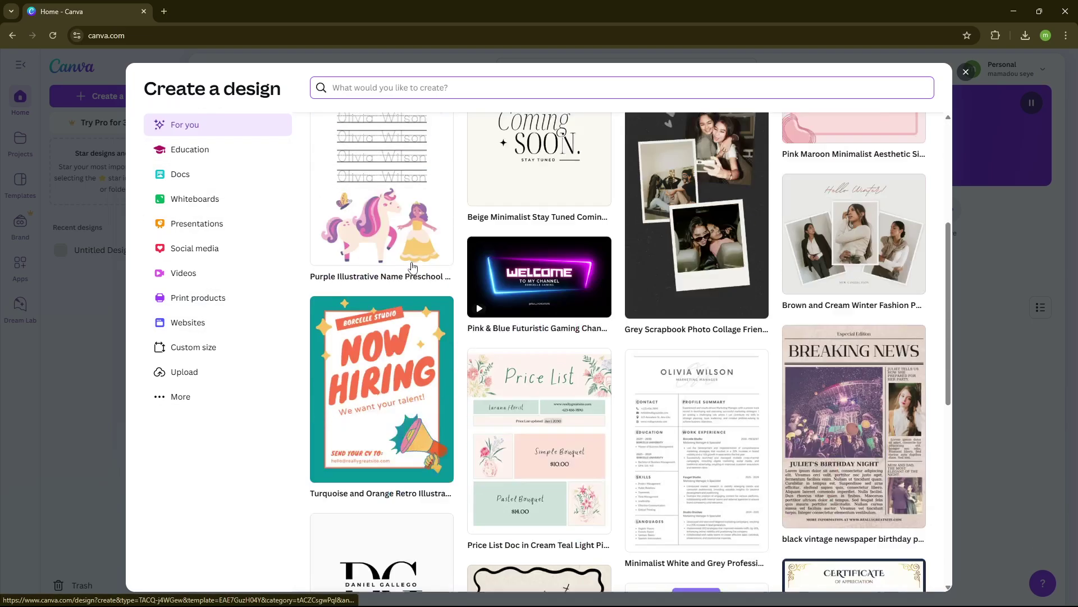
{"action": "scroll", "coordinate": [413, 267], "scroll_direction": "up", "scroll_amount": 13}
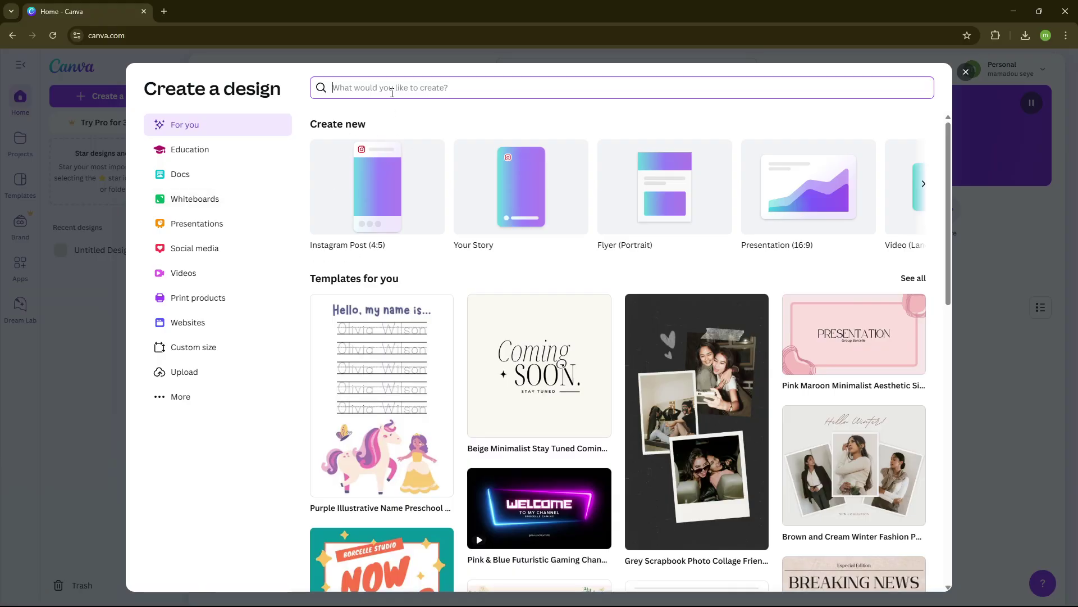
{"action": "type", "text": "instag"}
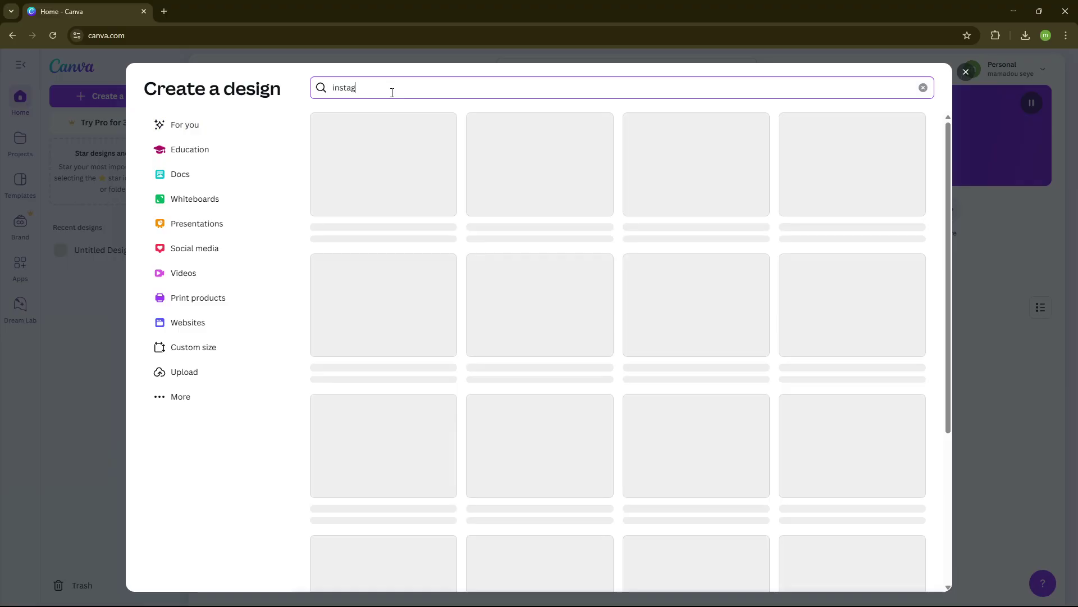
{"action": "type", "text": "ram"}
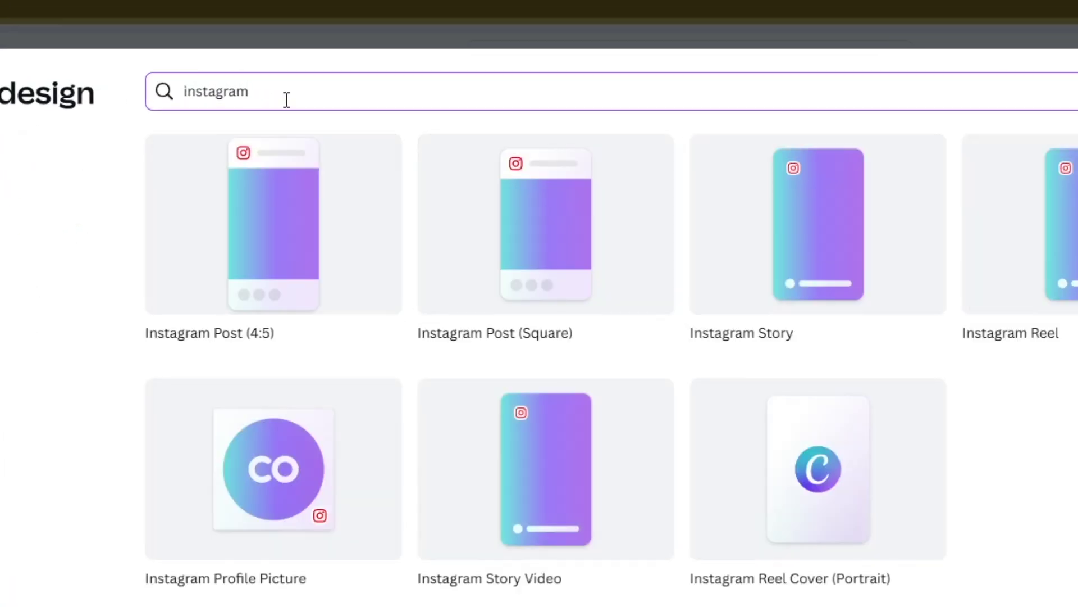
{"action": "type", "text": " post"}
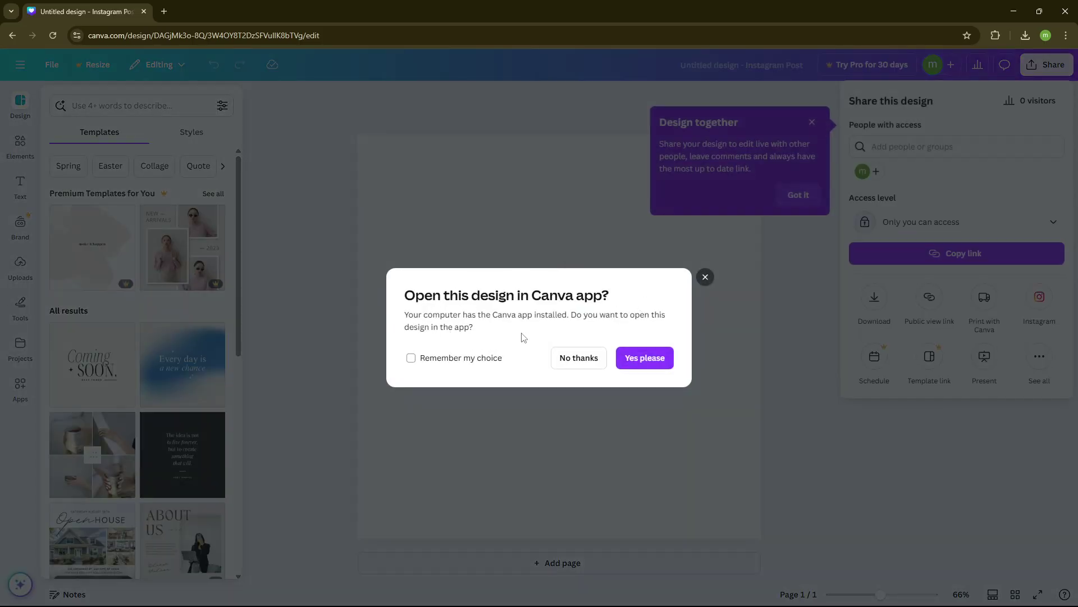
{"action": "left_click", "coordinate": [705, 276]}
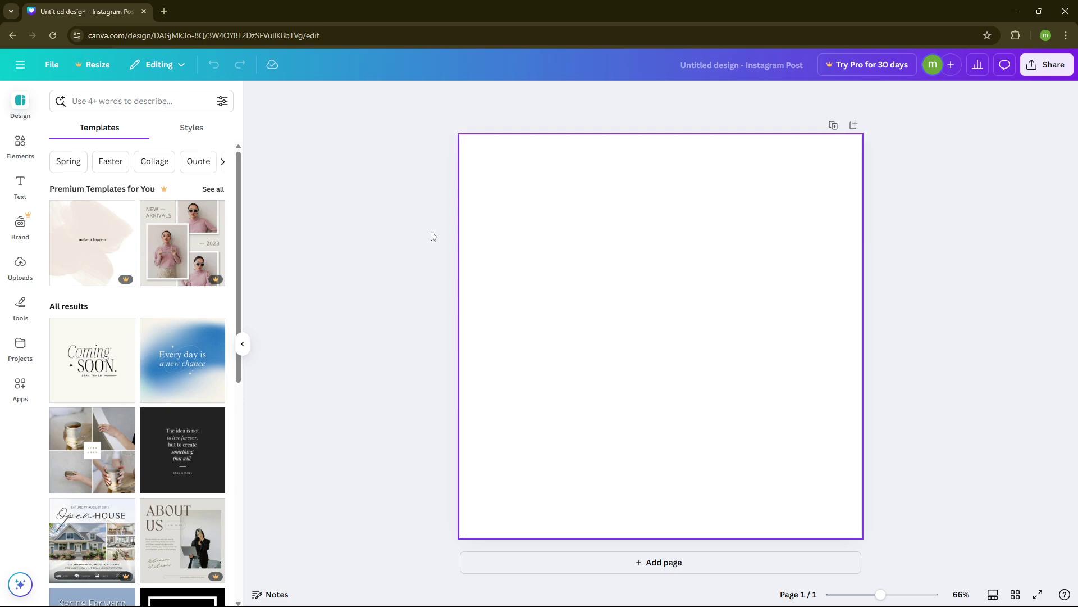
Fill in a custom design size of 1200 by 800 px, and close the dialog without creating the design
{"action": "left_click", "coordinate": [20, 65]}
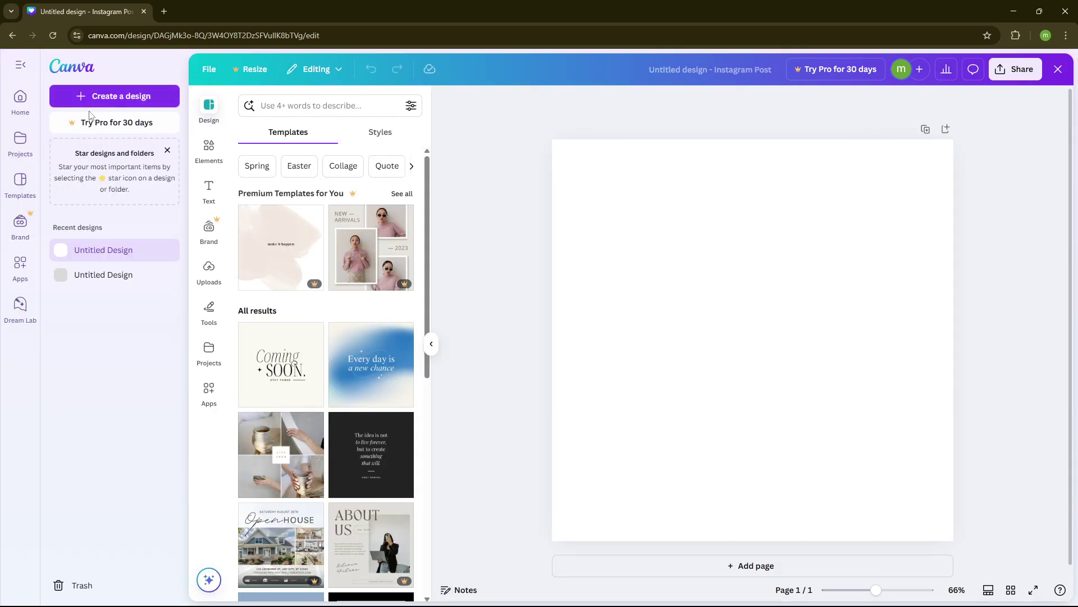
{"action": "left_click", "coordinate": [153, 96]}
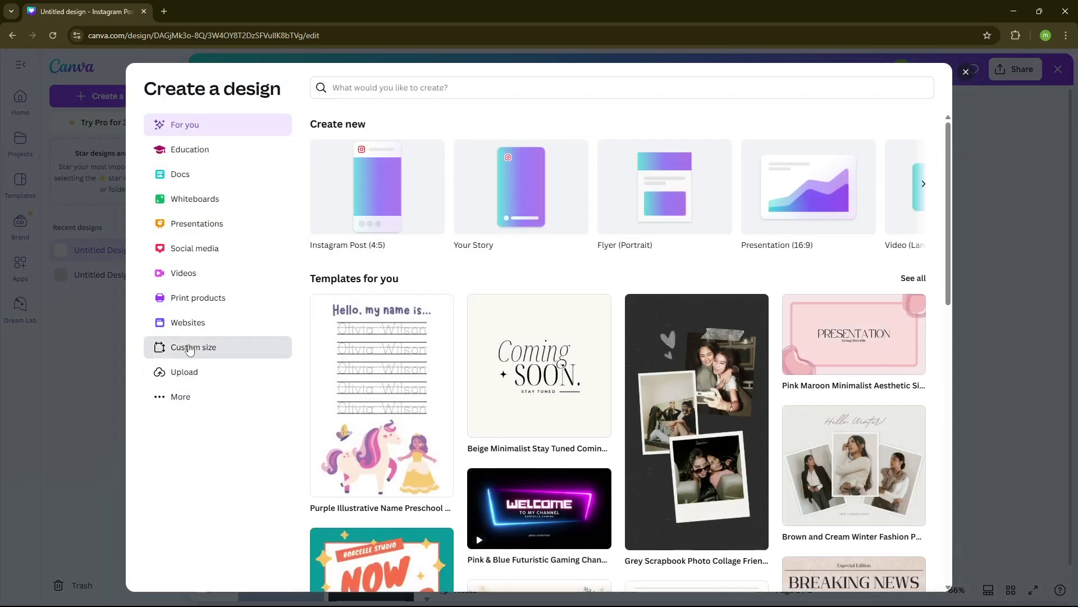
{"action": "left_click", "coordinate": [183, 358]}
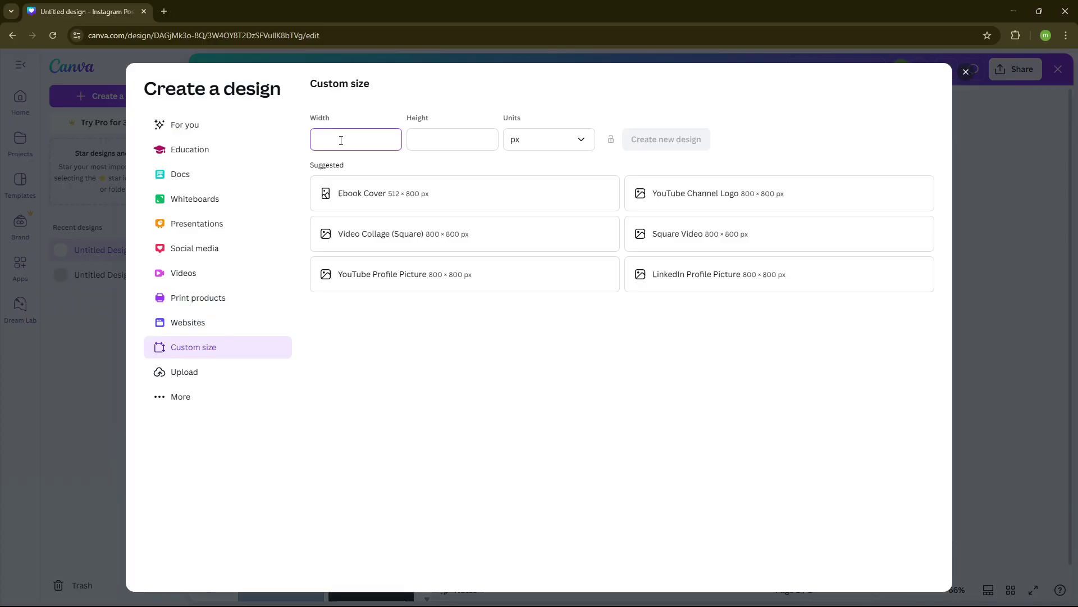
{"action": "type", "text": "1200"}
{"action": "left_click", "coordinate": [458, 144]}
{"action": "type", "text": "800"}
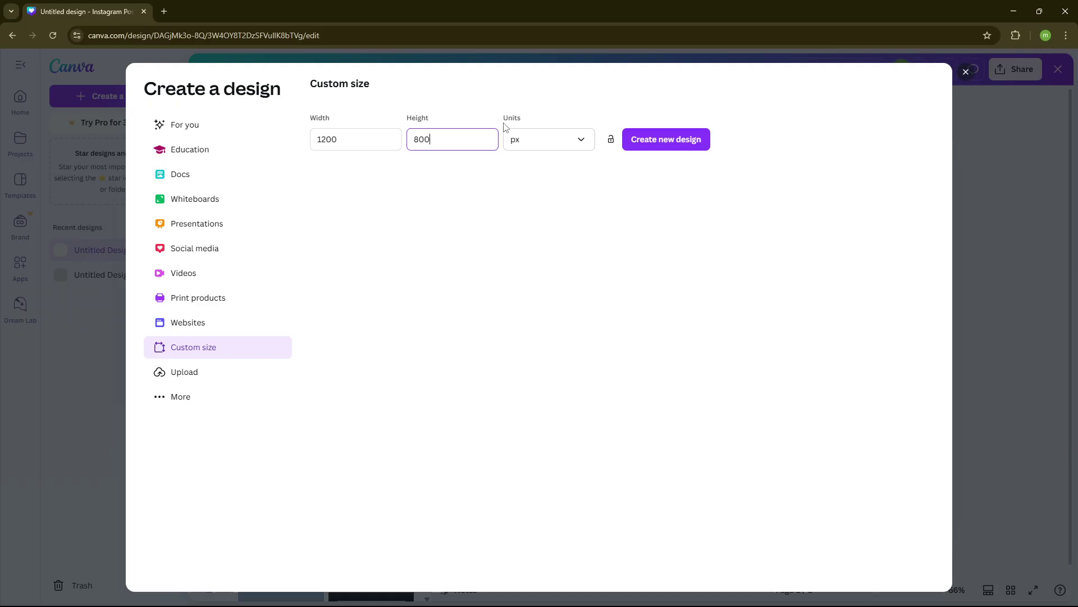
{"action": "left_click", "coordinate": [961, 313]}
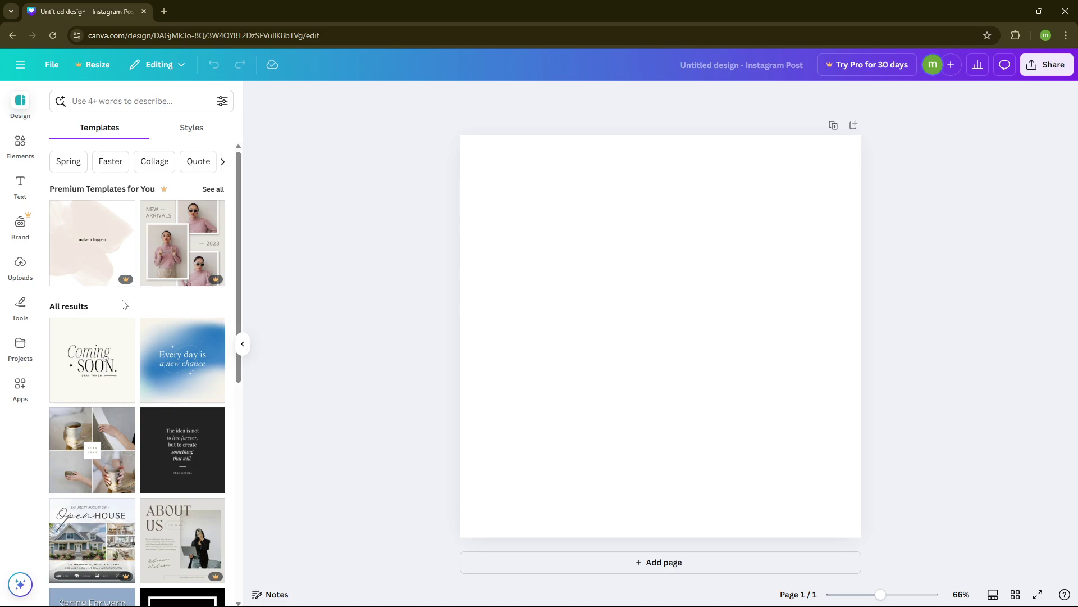
{"action": "scroll", "coordinate": [122, 303], "scroll_direction": "down", "scroll_amount": 3}
{"action": "scroll", "coordinate": [130, 290], "scroll_direction": "up", "scroll_amount": 2}
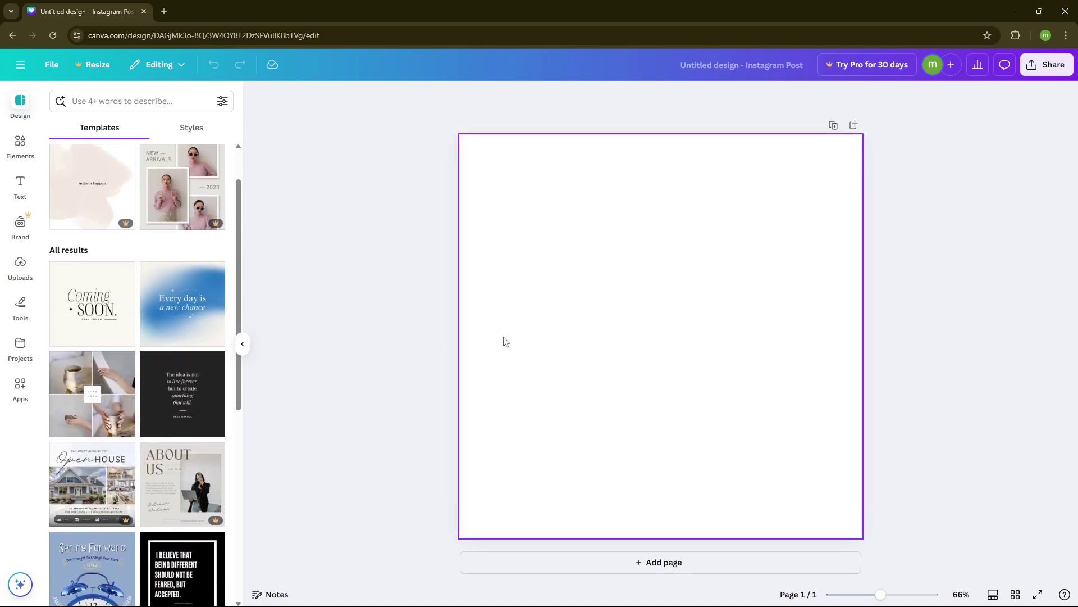
{"action": "left_click", "coordinate": [780, 292]}
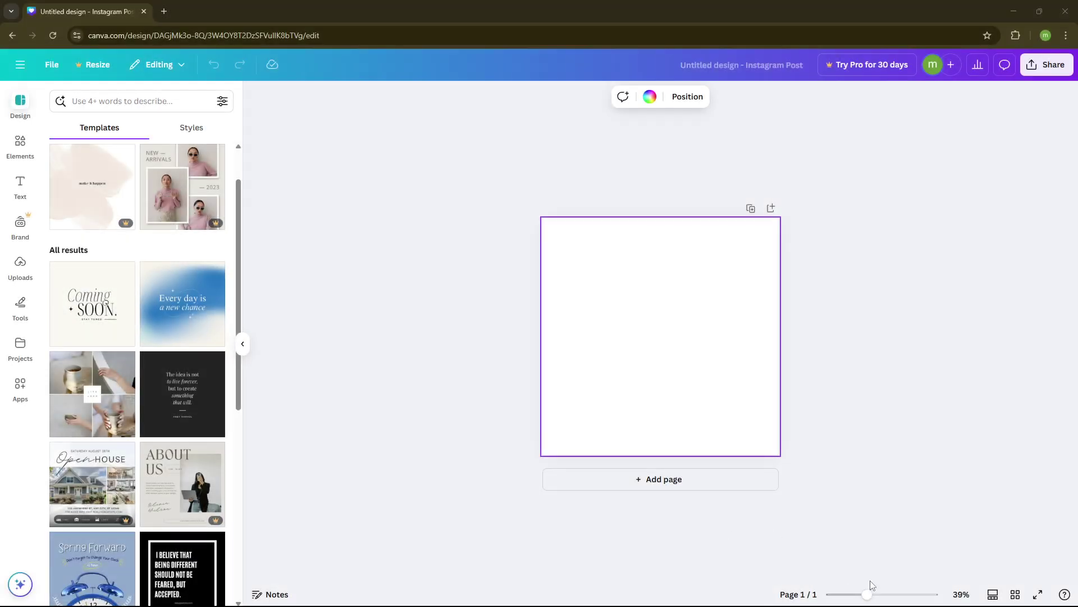
{"action": "left_click_drag", "start_coordinate": [868, 594], "coordinate": [880, 593]}
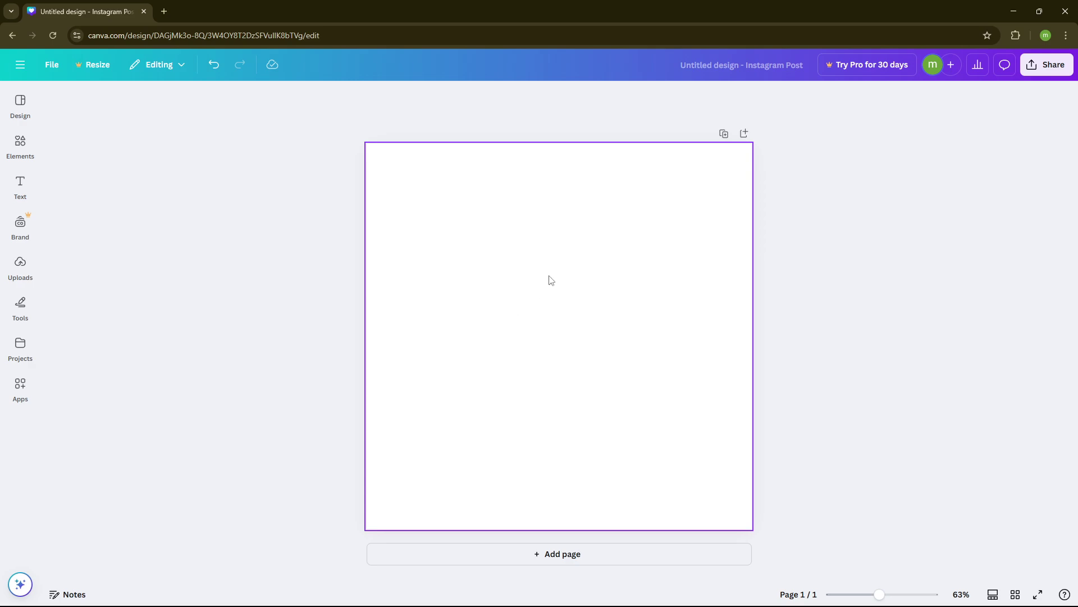
Search the design templates for "tech vibes" and apply the Gaming Vibes template to the blank page
{"action": "left_click", "coordinate": [21, 107]}
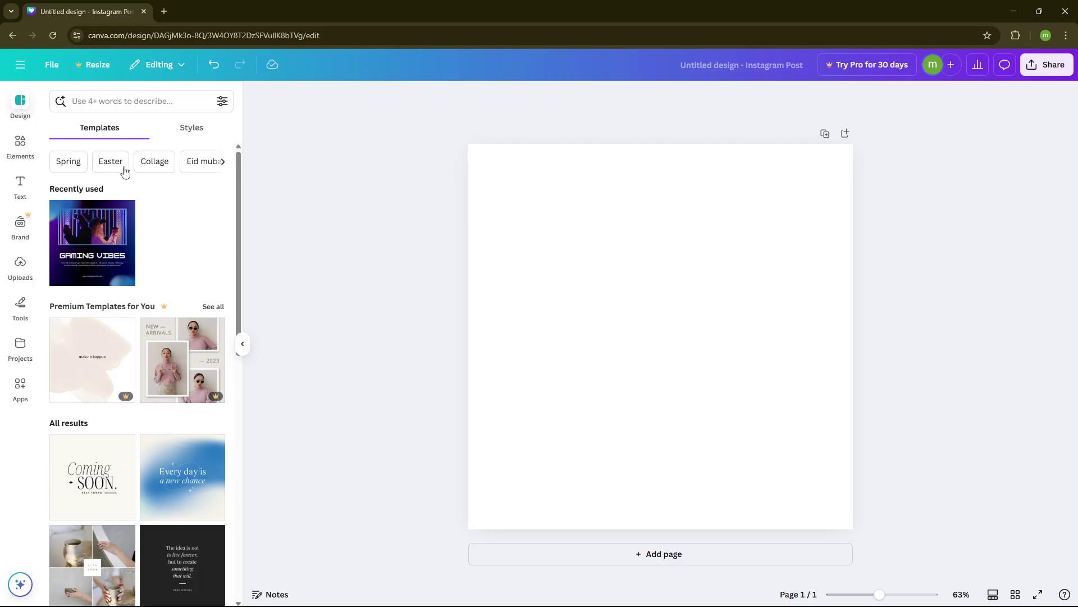
{"action": "scroll", "coordinate": [141, 203], "scroll_direction": "down", "scroll_amount": 6}
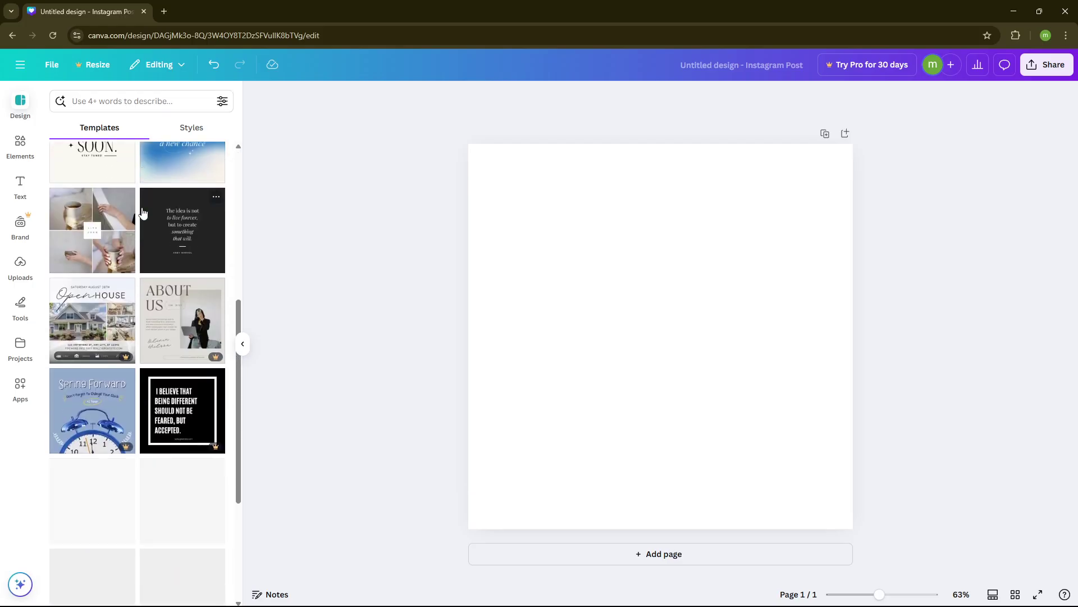
{"action": "scroll", "coordinate": [144, 214], "scroll_direction": "up", "scroll_amount": 6}
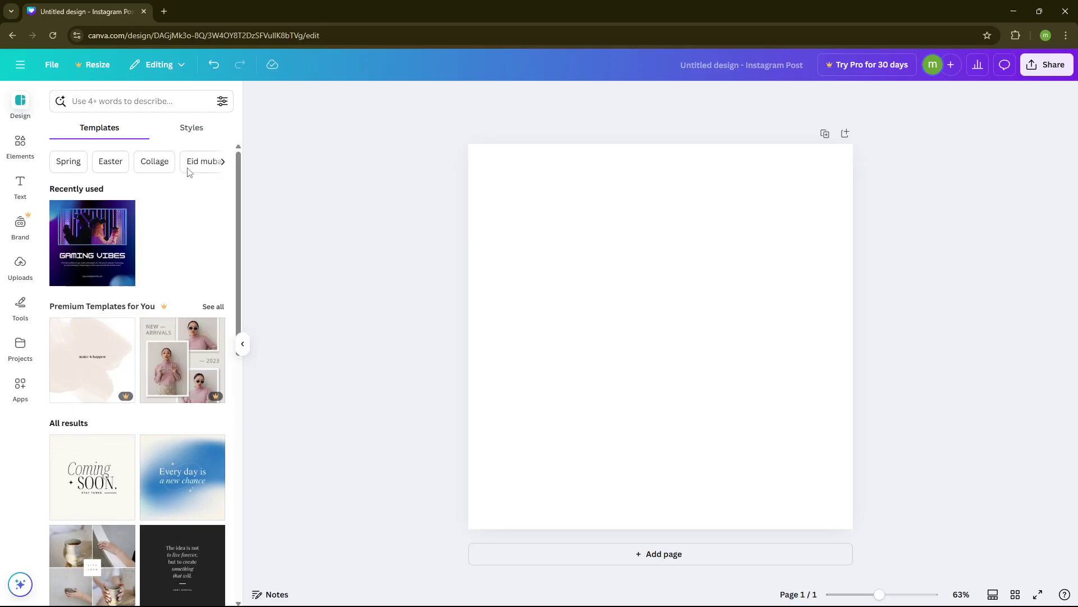
{"action": "left_click", "coordinate": [152, 103]}
{"action": "type", "text": "te"}
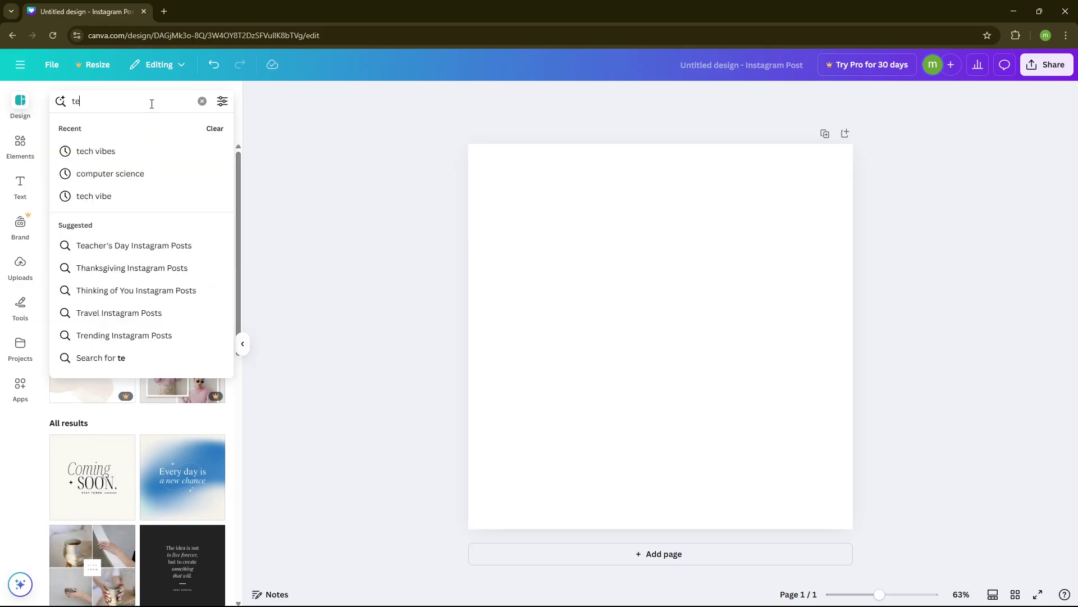
{"action": "type", "text": "ch vibes"}
{"action": "key", "text": "Return"}
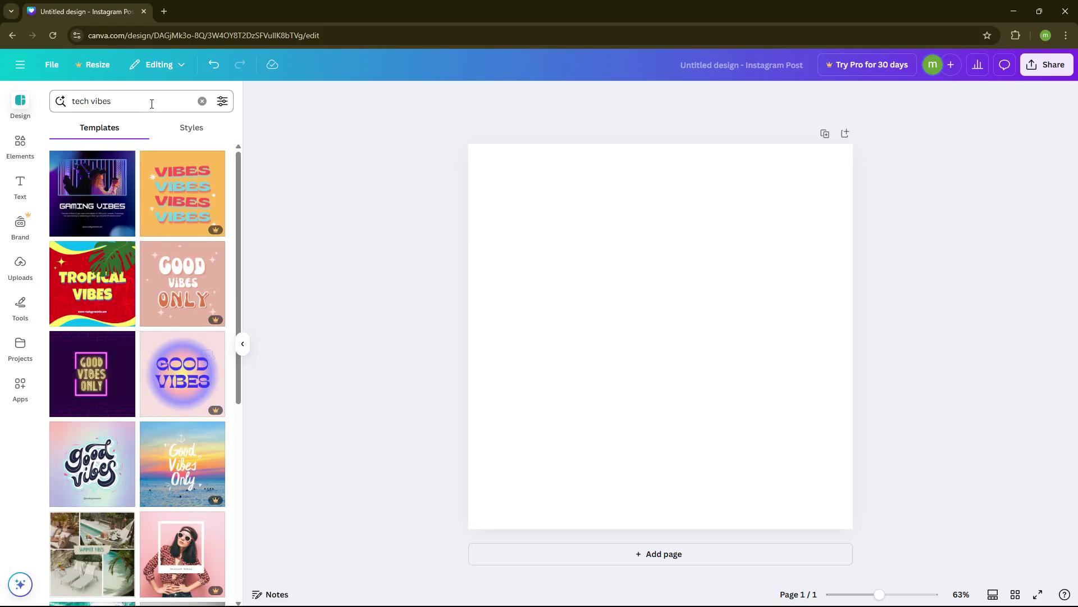
{"action": "left_click", "coordinate": [107, 194]}
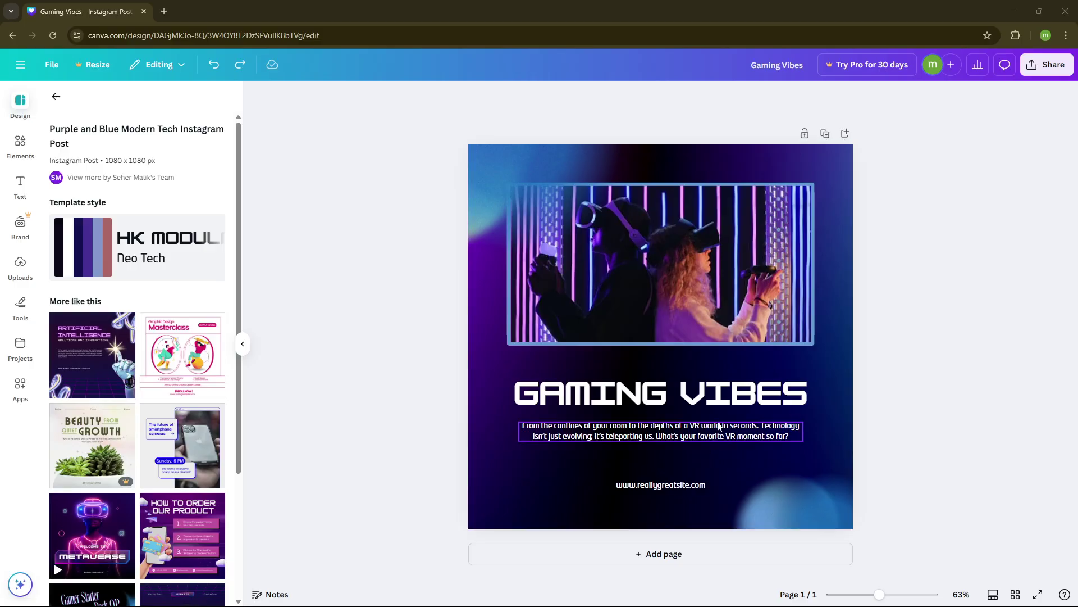
Replace the GAMING VIBES heading text with "TECH TIPS" and change its color to orange
{"action": "double_click", "coordinate": [700, 393]}
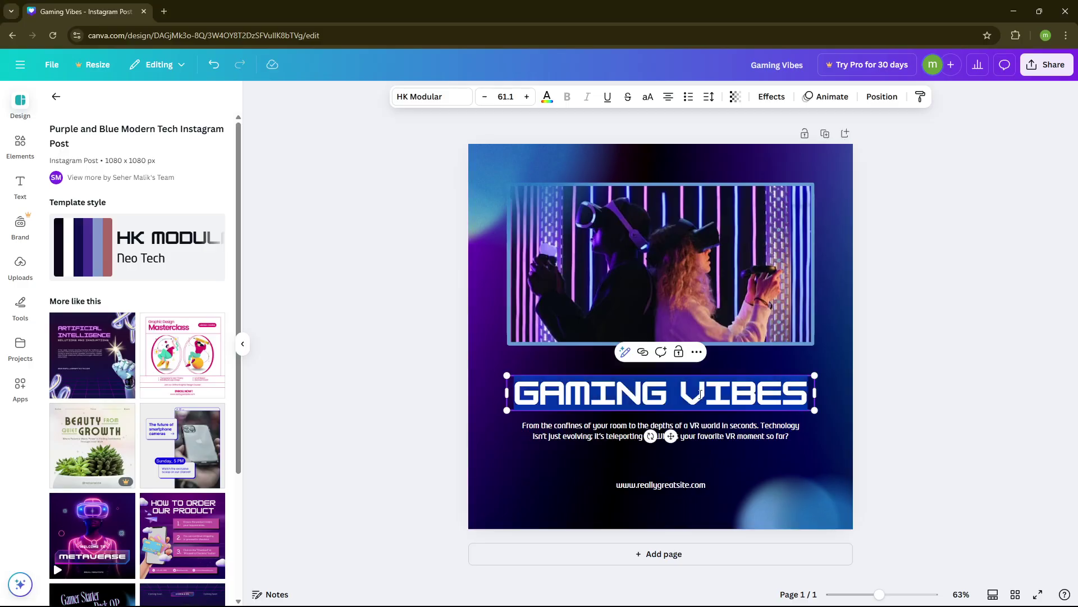
{"action": "type", "text": "TECH"}
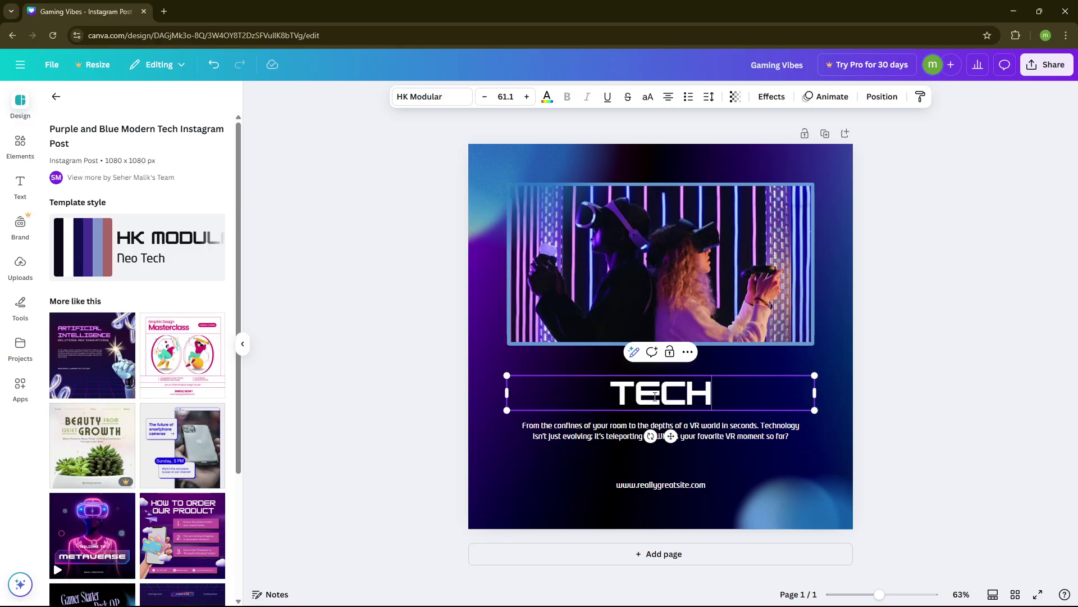
{"action": "type", "text": " TIP"}
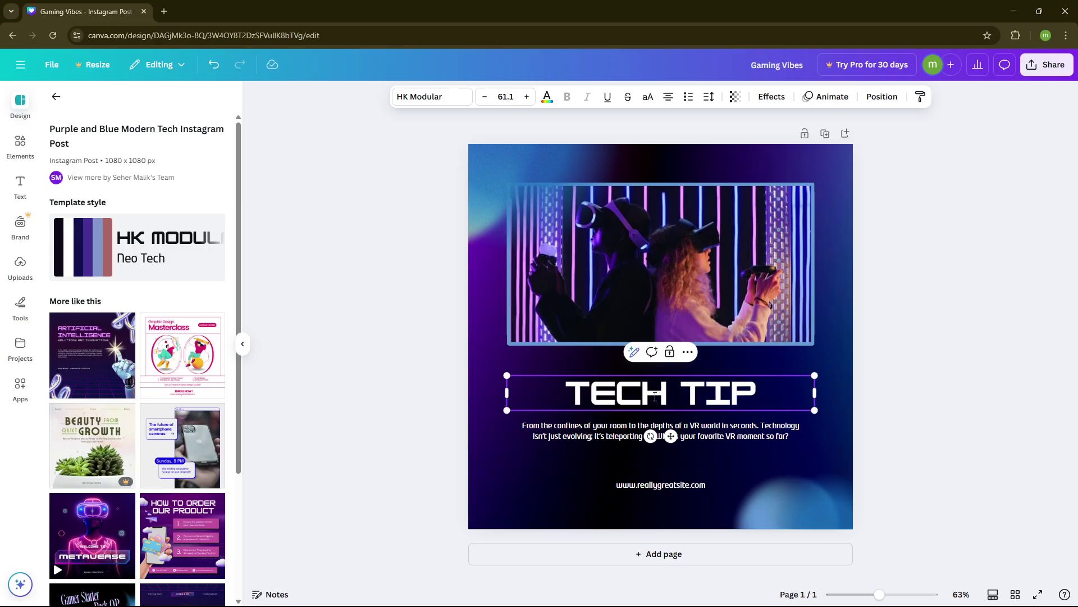
{"action": "type", "text": "S"}
{"action": "key", "text": "Escape"}
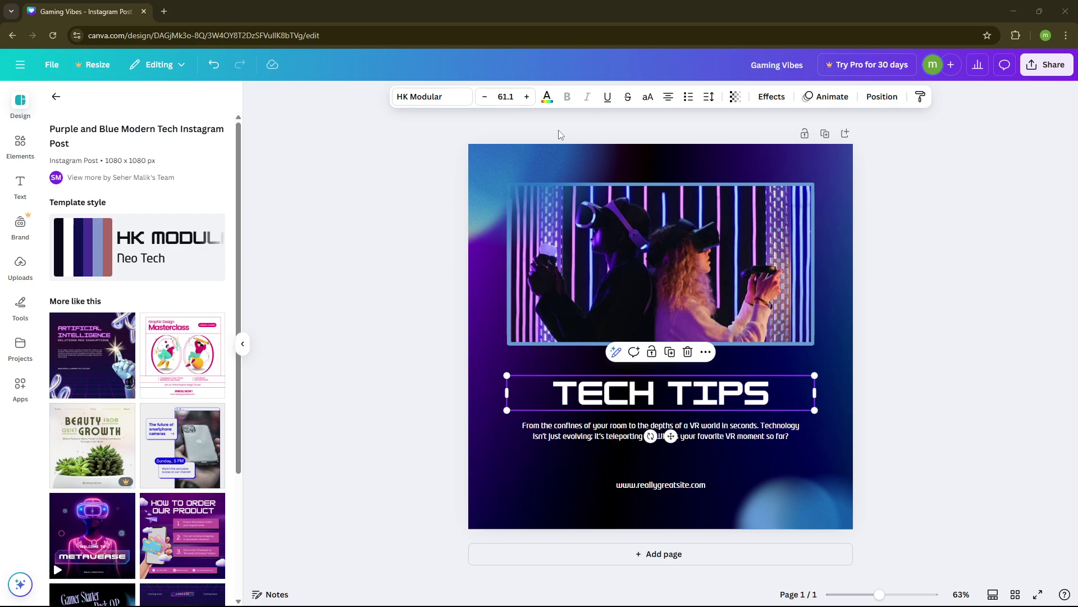
{"action": "left_click", "coordinate": [547, 98]}
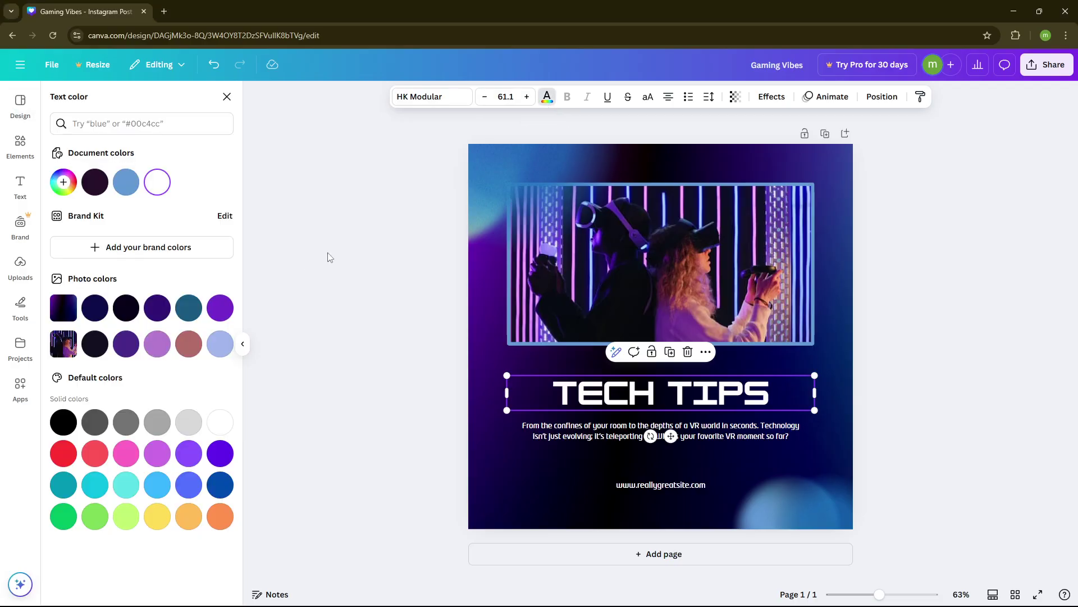
{"action": "left_click", "coordinate": [220, 514]}
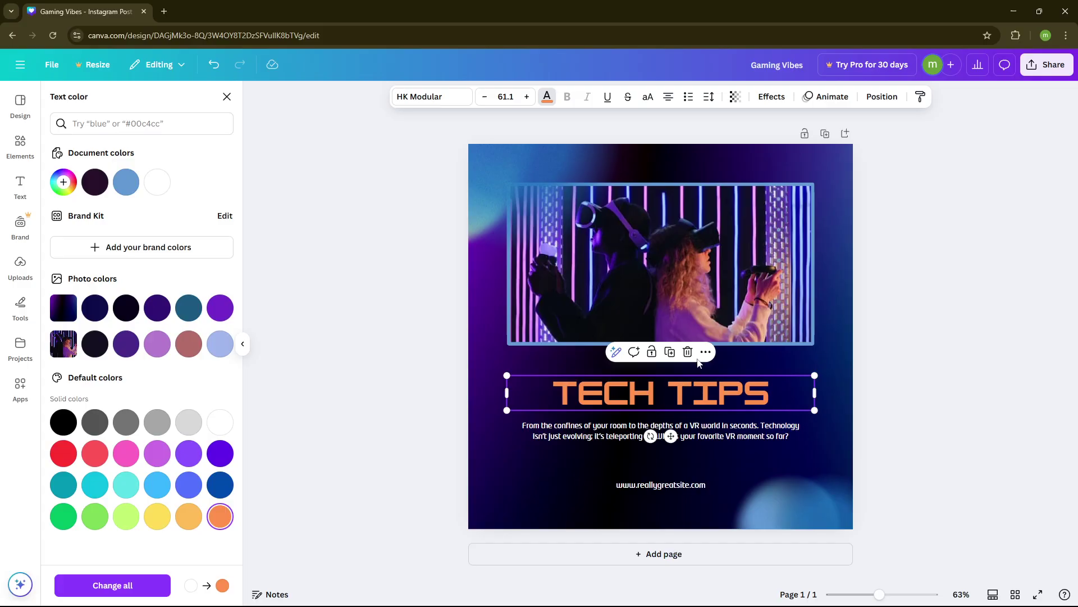
Shrink the VR photo proportionally, delete it from the page and undo the deletion
{"action": "left_click", "coordinate": [769, 233]}
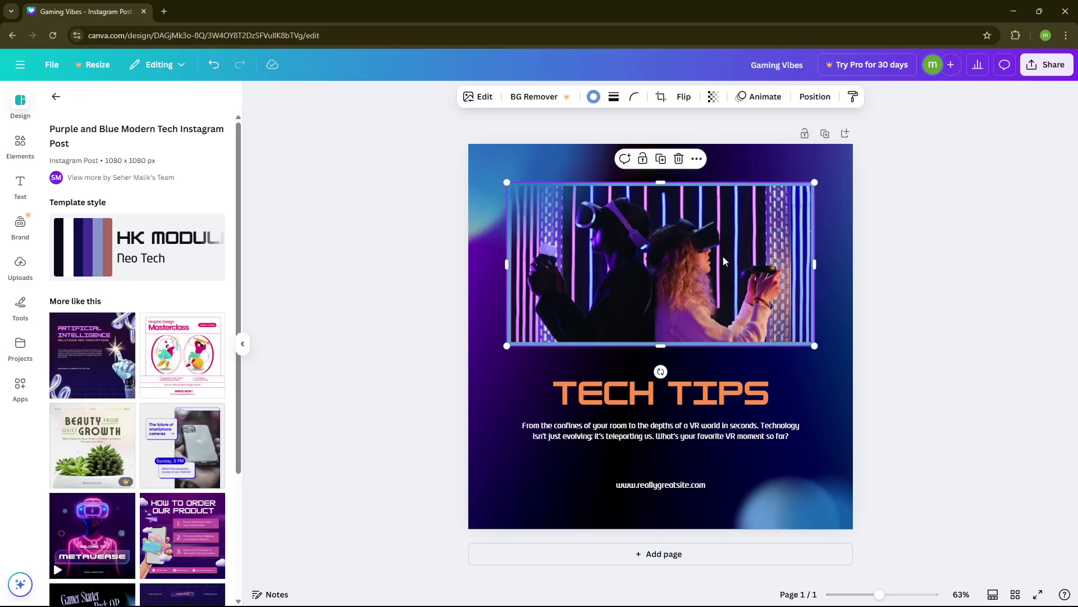
{"action": "left_click_drag", "start_coordinate": [812, 185], "coordinate": [760, 214]}
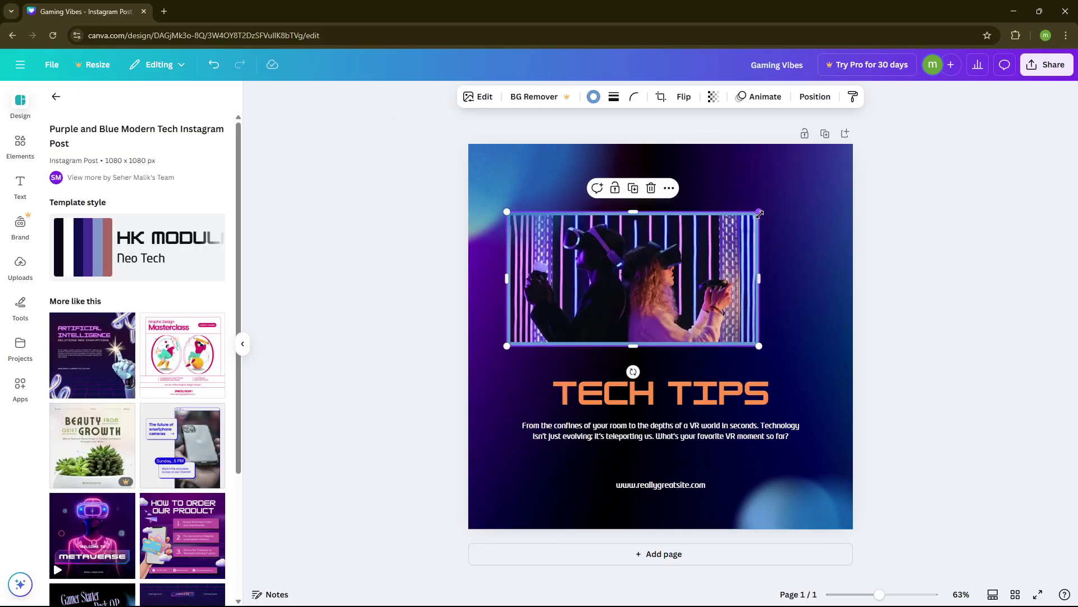
{"action": "left_click", "coordinate": [650, 187]}
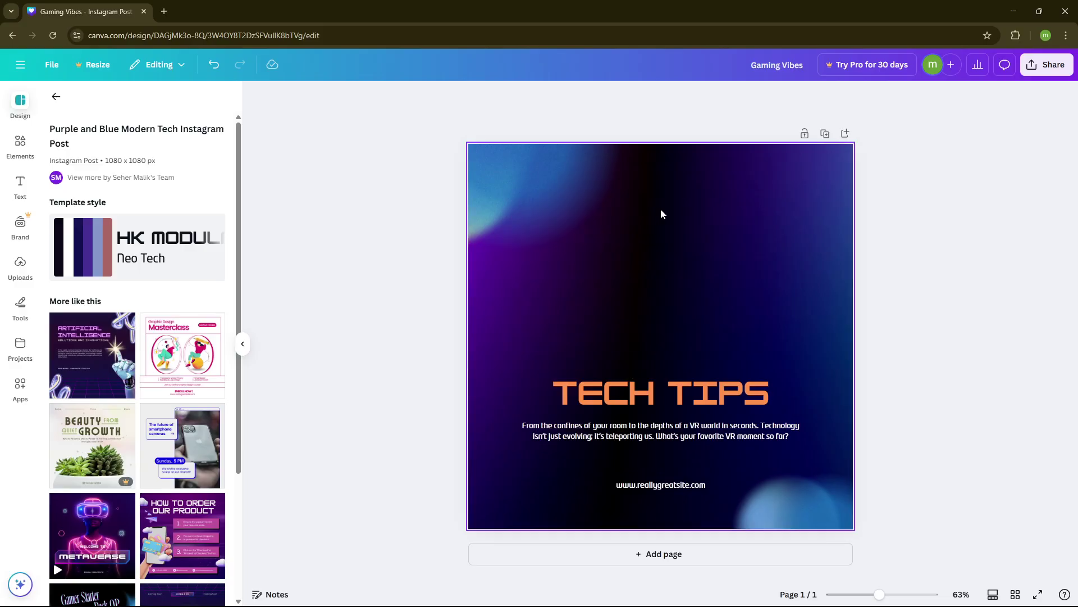
{"action": "key", "text": "ctrl+z"}
Move the VR photo up, center it horizontally above the heading, and add a second page to the design
{"action": "left_click_drag", "start_coordinate": [663, 269], "coordinate": [687, 245]}
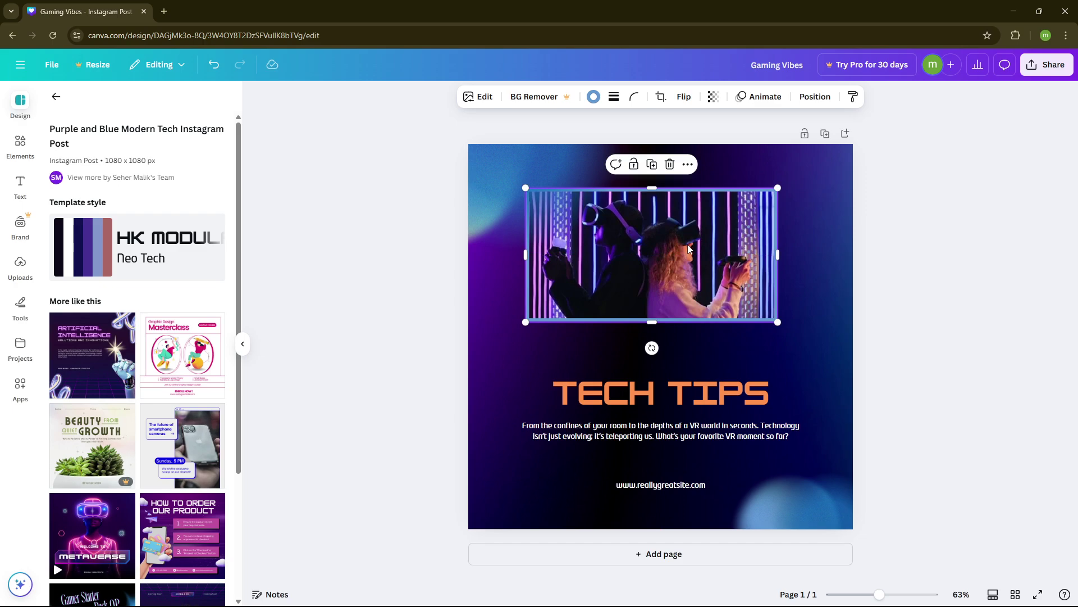
{"action": "key", "text": "ctrl+z"}
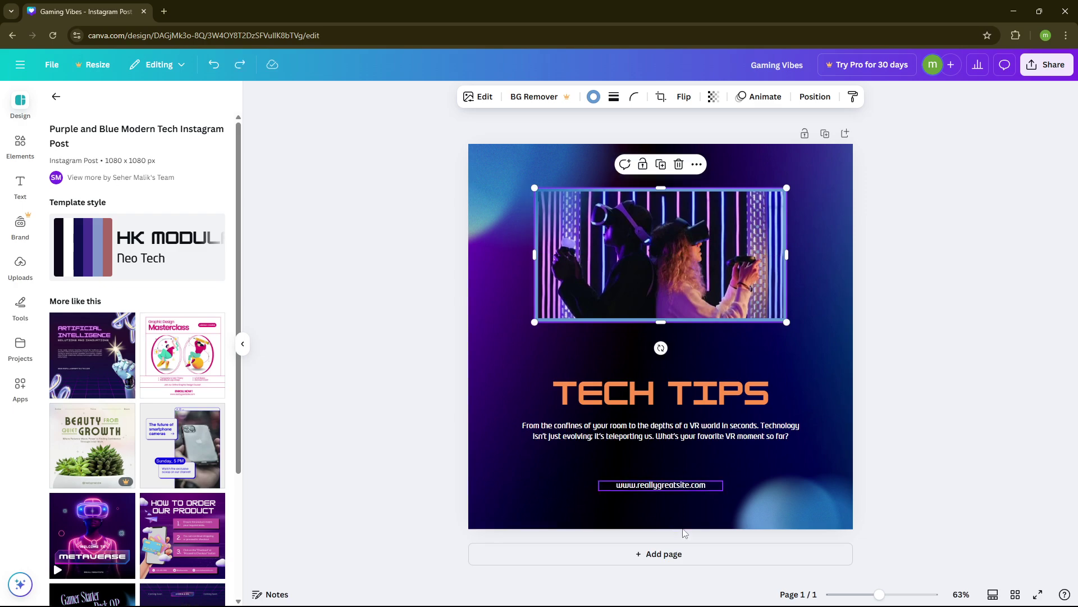
{"action": "left_click", "coordinate": [664, 563]}
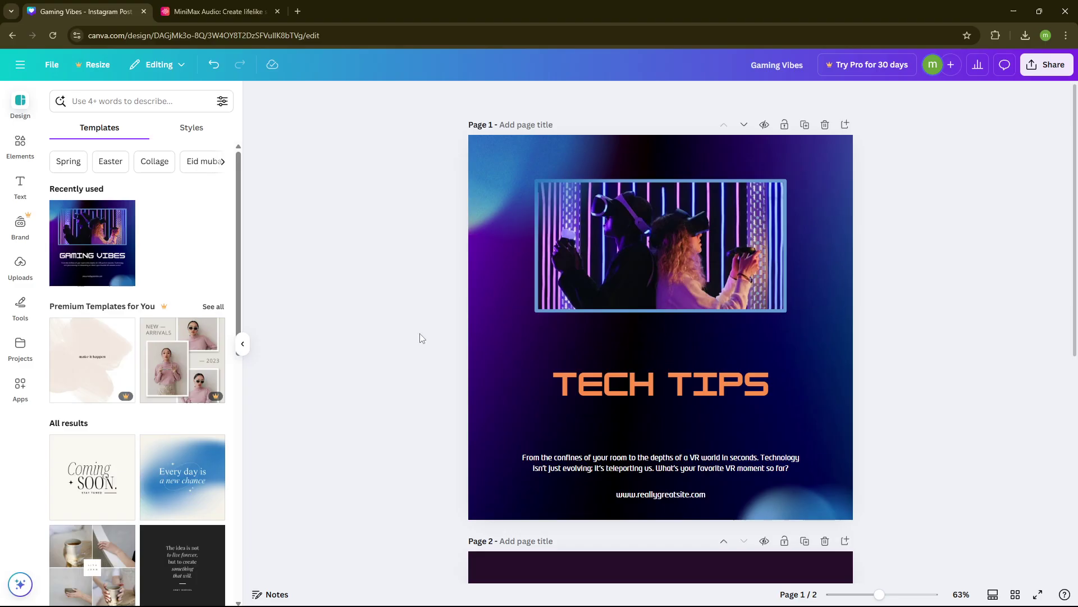
Search the elements for "circle" and add the black brush-stroke circle from the graphics results to page 1
{"action": "left_click", "coordinate": [21, 141]}
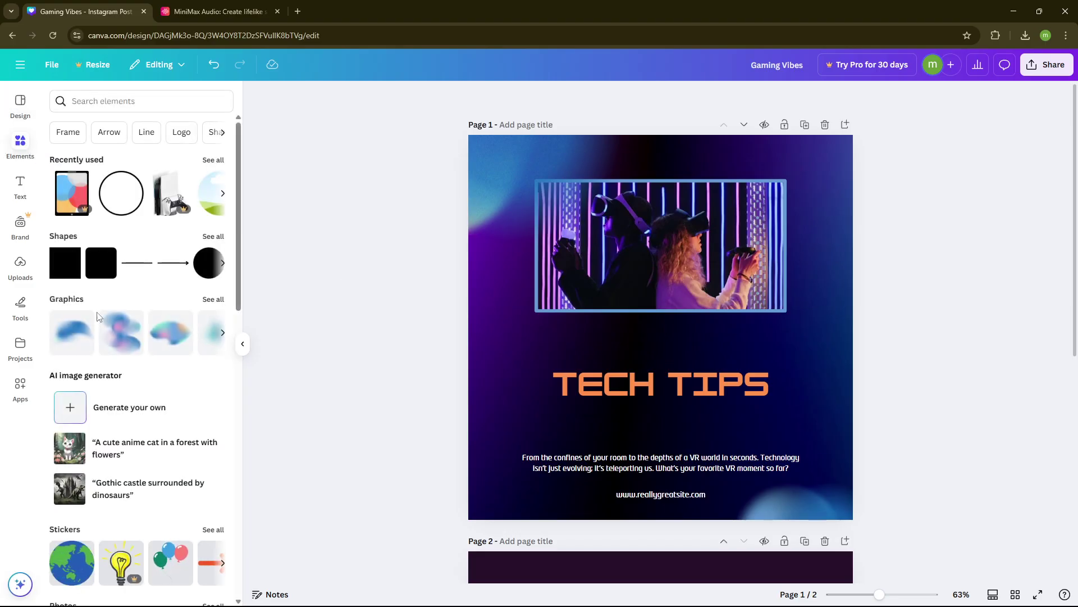
{"action": "scroll", "coordinate": [90, 387], "scroll_direction": "down", "scroll_amount": 5}
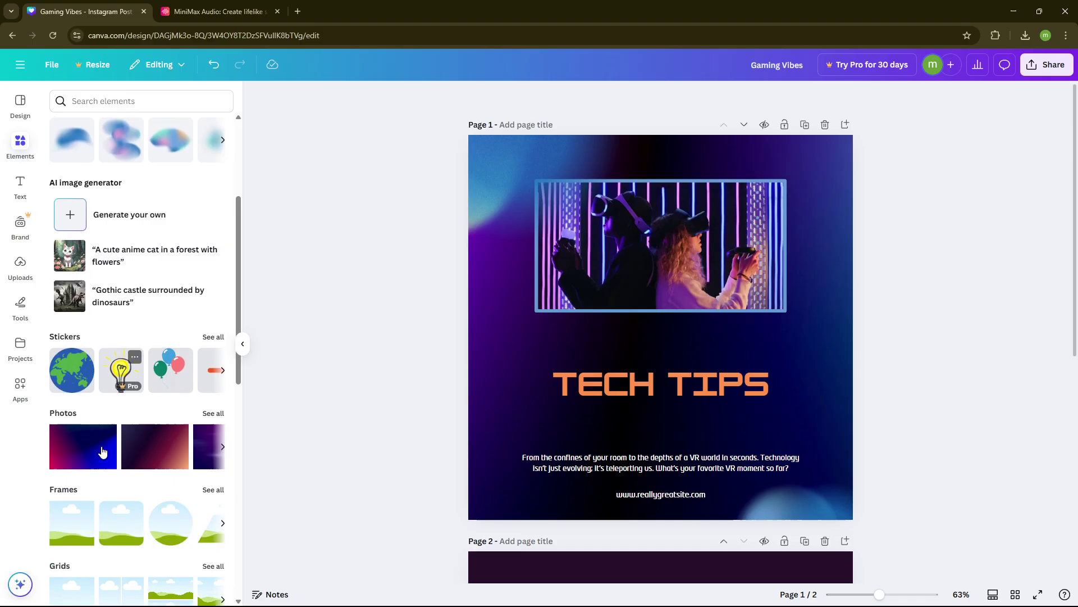
{"action": "scroll", "coordinate": [90, 388], "scroll_direction": "up", "scroll_amount": 5}
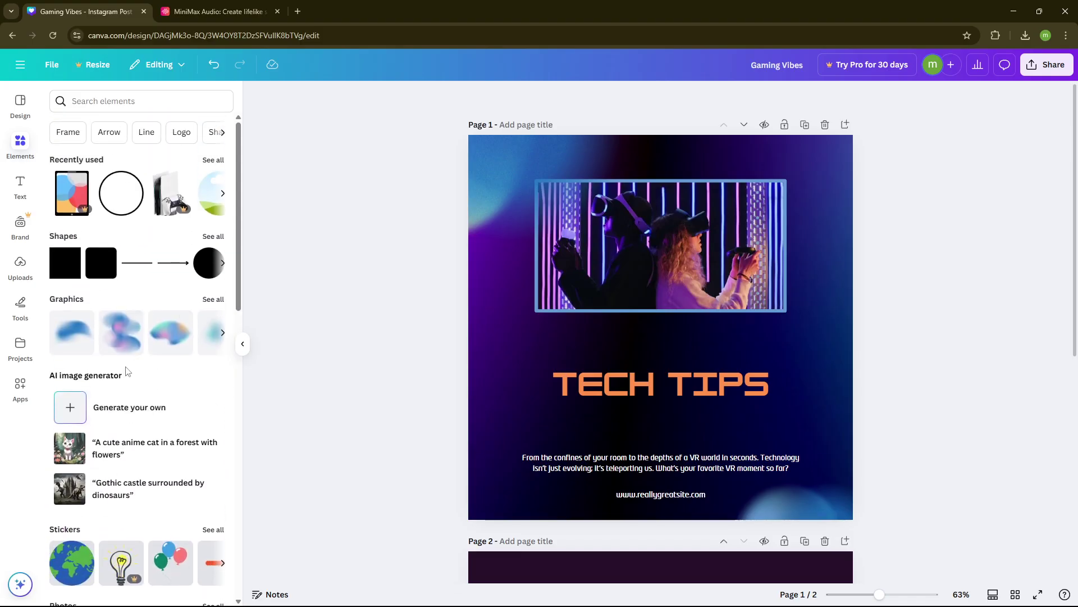
{"action": "left_click", "coordinate": [151, 101]}
{"action": "type", "text": "c"}
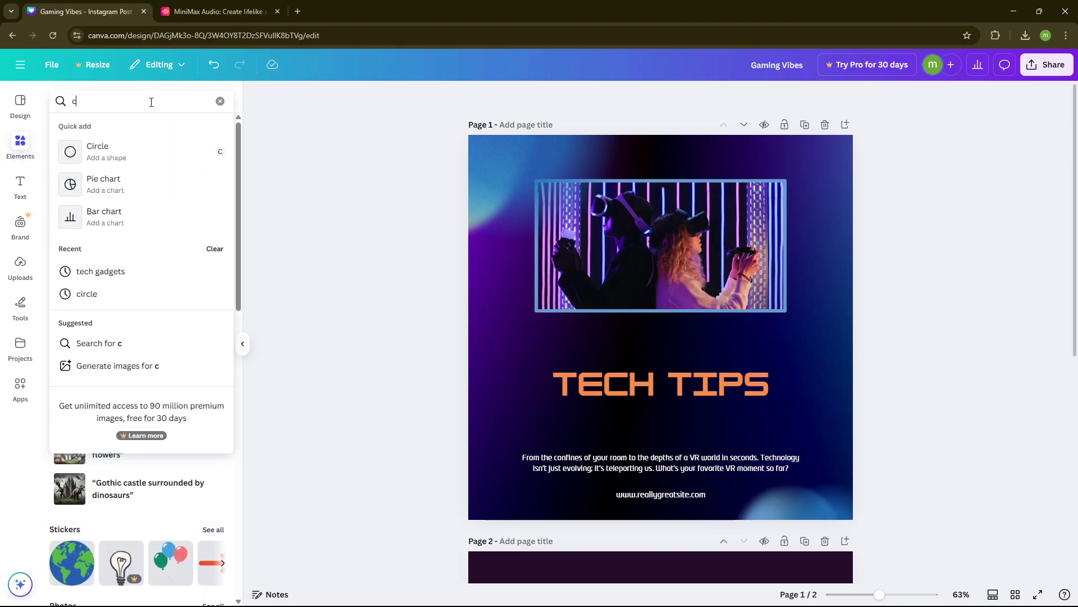
{"action": "type", "text": "ircle"}
{"action": "key", "text": "Return"}
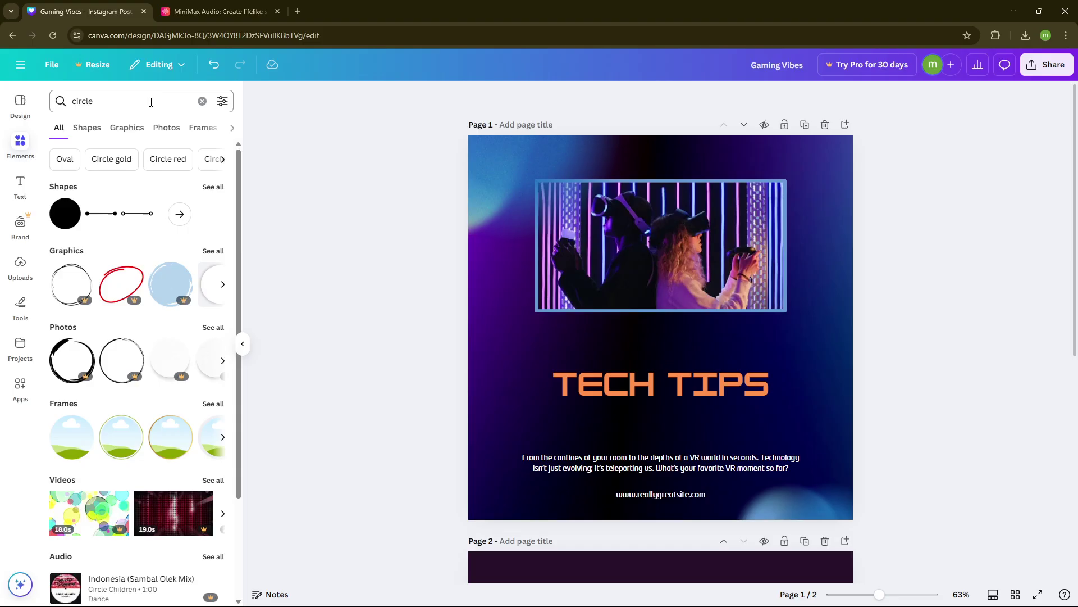
{"action": "left_click", "coordinate": [213, 251]}
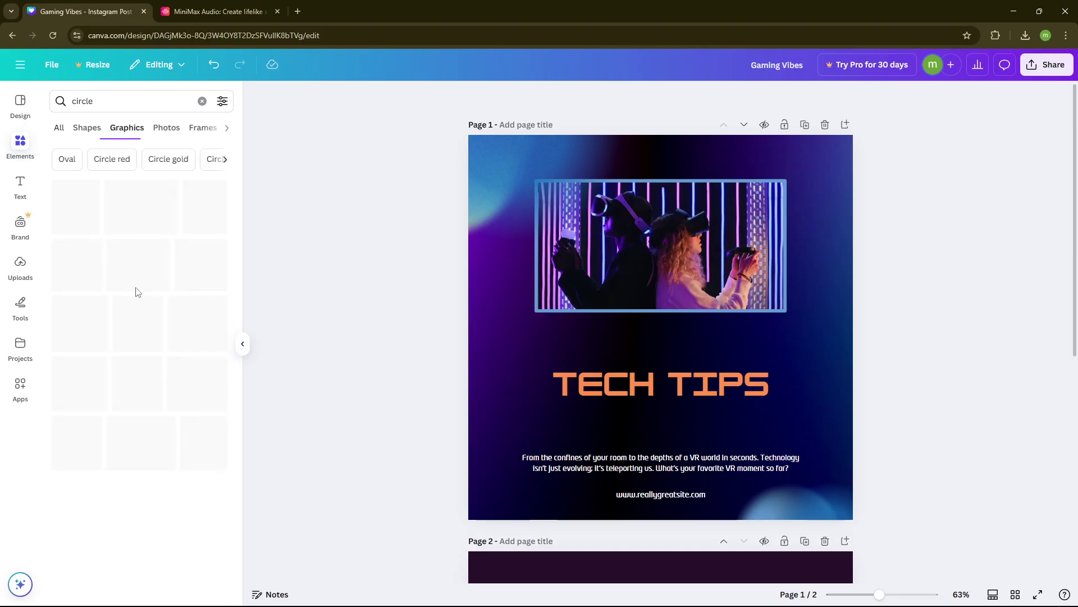
{"action": "left_click", "coordinate": [123, 291]}
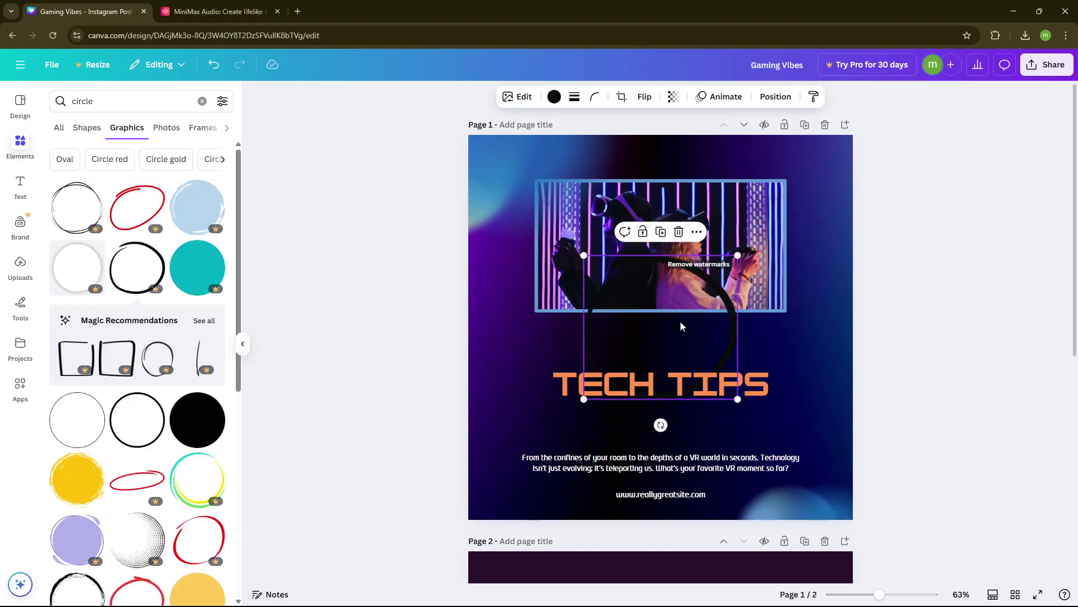
Recolor the brush-stroke circle with the document's light blue and move it down over the TECH TIPS heading
{"action": "left_click_drag", "start_coordinate": [726, 353], "coordinate": [725, 364]}
{"action": "left_click", "coordinate": [554, 96]}
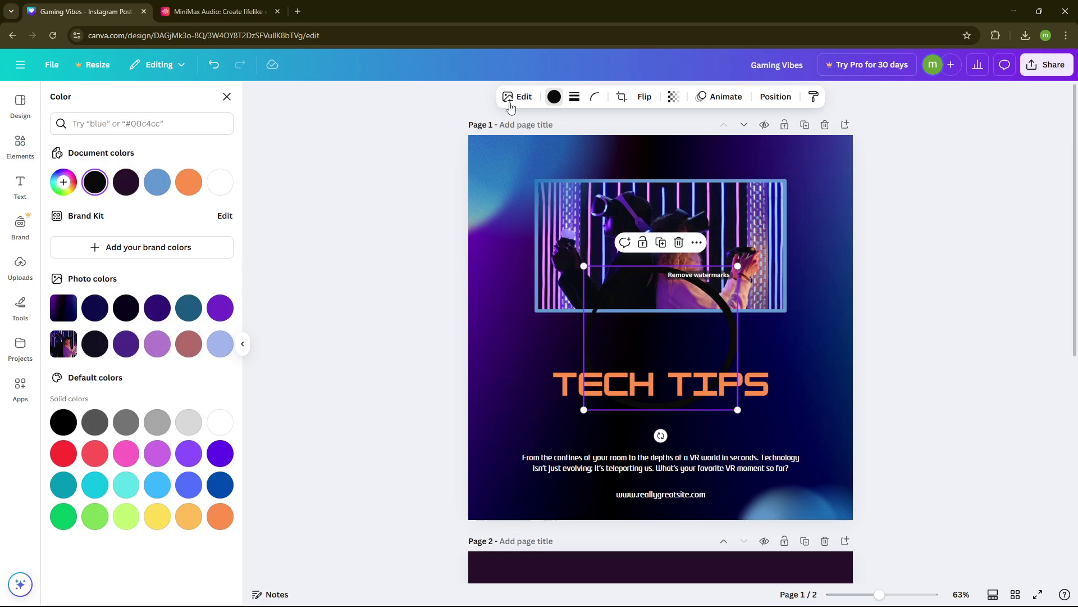
{"action": "left_click", "coordinate": [157, 182]}
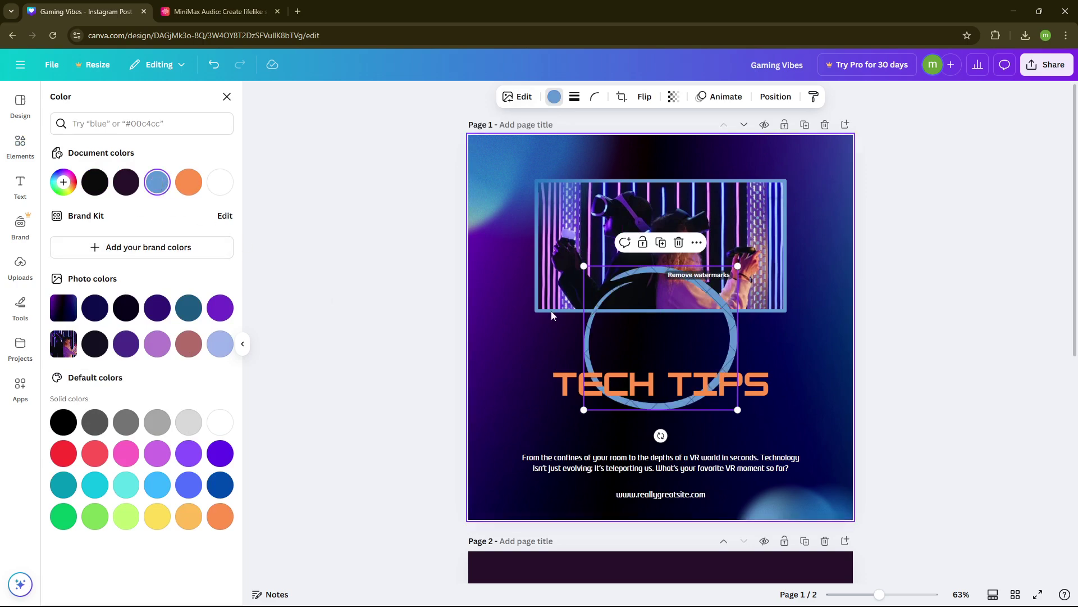
{"action": "left_click_drag", "start_coordinate": [659, 307], "coordinate": [659, 328]}
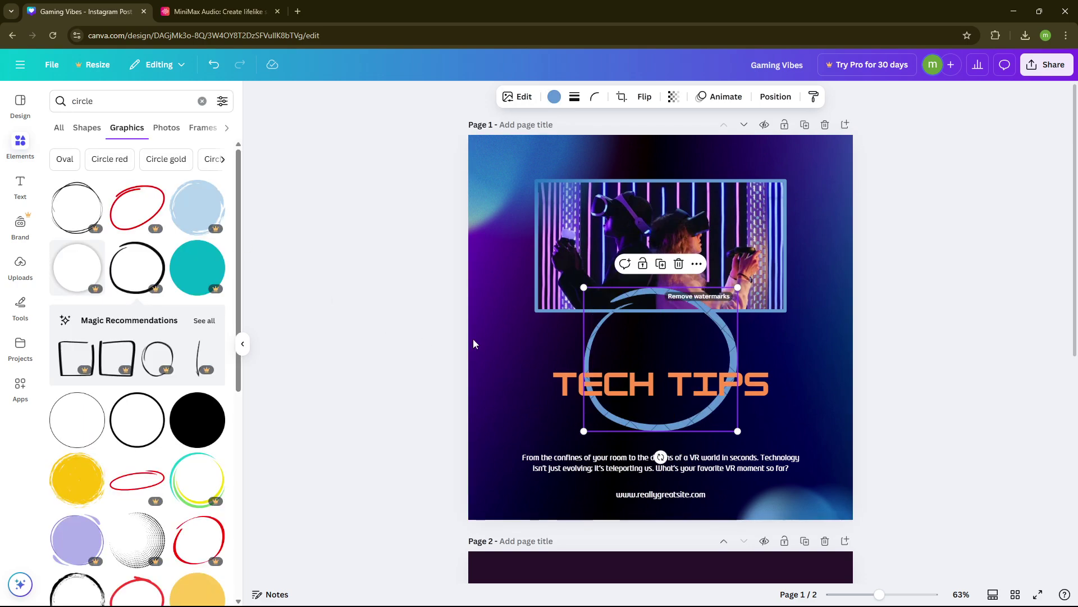
{"action": "left_click_drag", "start_coordinate": [733, 360], "coordinate": [723, 375]}
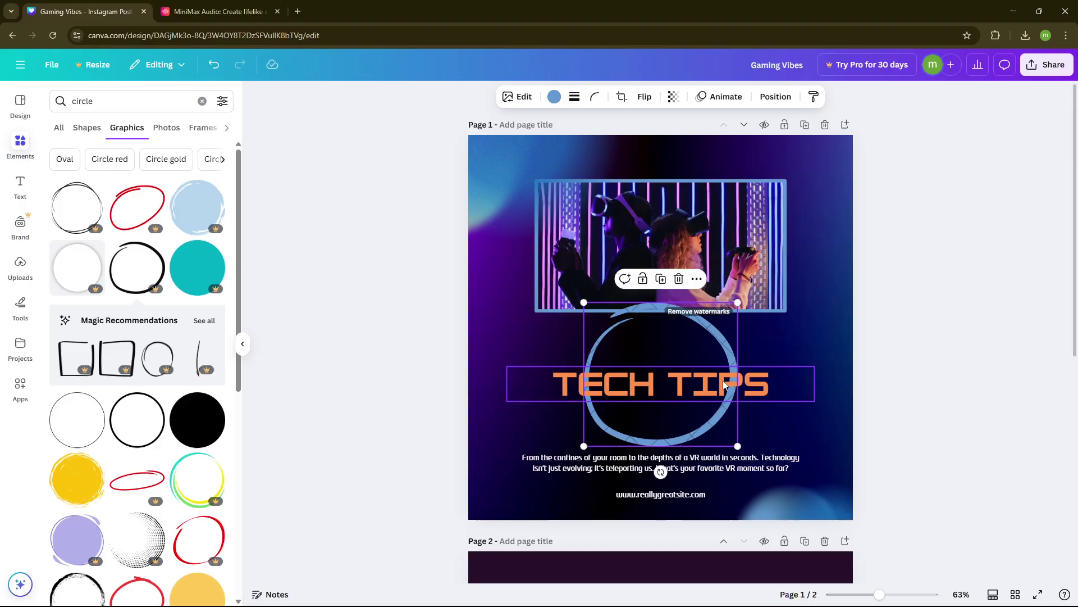
Send the blue circle backward in the layer order
{"action": "left_click", "coordinate": [722, 379]}
{"action": "right_click", "coordinate": [724, 381]}
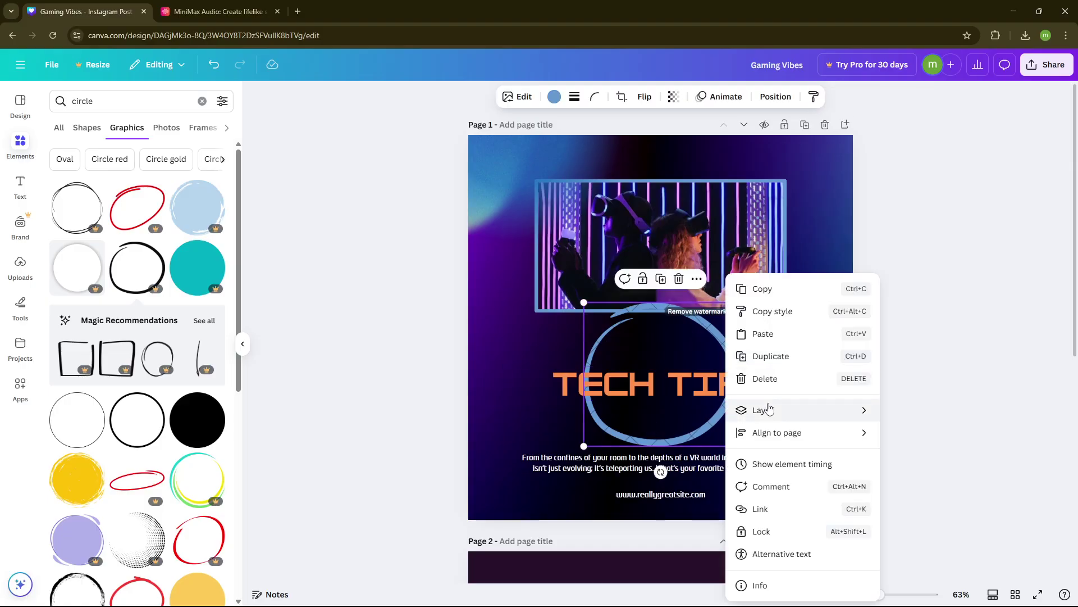
{"action": "mouse_move", "coordinate": [769, 409]}
{"action": "left_click", "coordinate": [950, 453]}
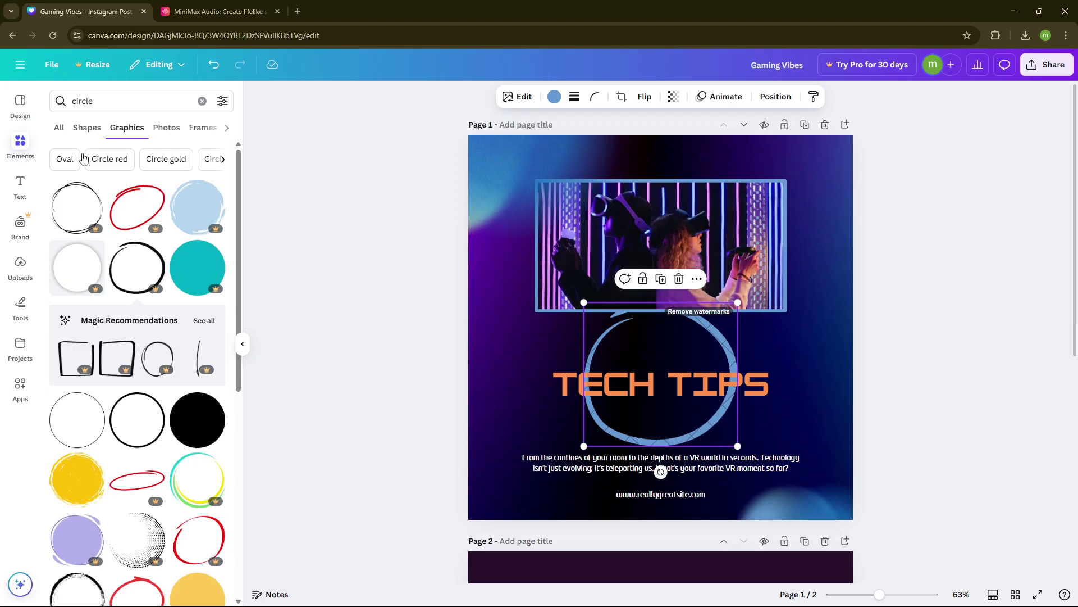
Search the elements for "tech gadgets" and add one of the resulting graphics to page 1
{"action": "double_click", "coordinate": [84, 103]}
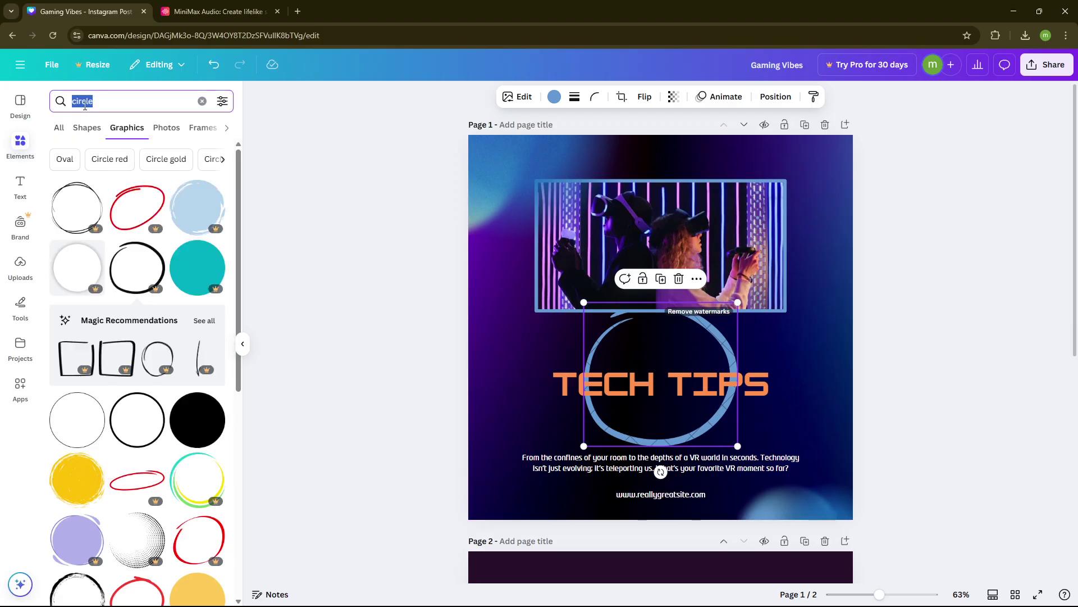
{"action": "type", "text": "tech"}
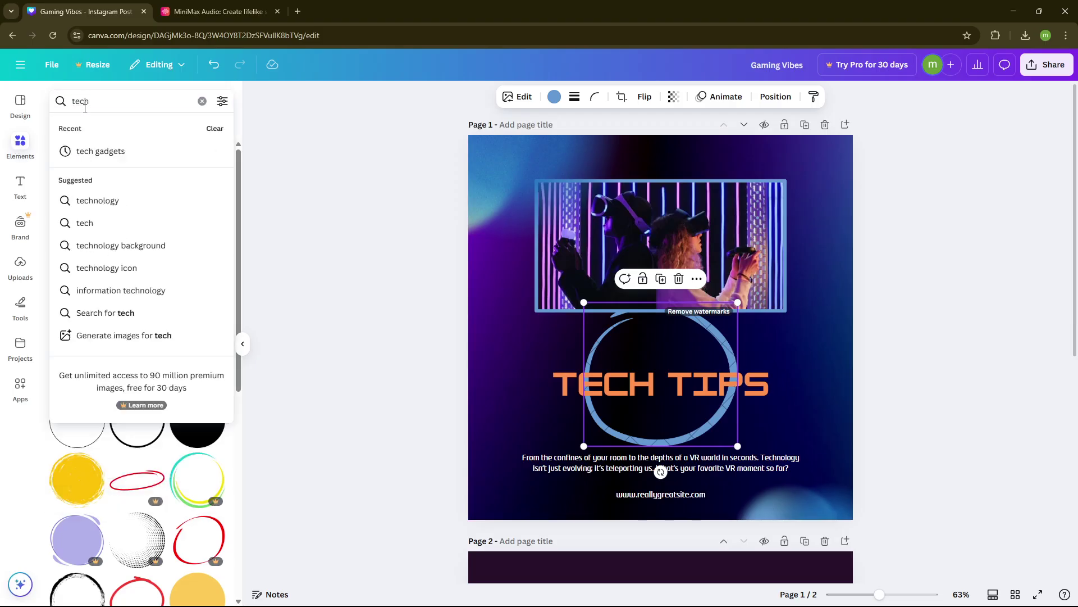
{"action": "left_click", "coordinate": [100, 151]}
{"action": "left_click", "coordinate": [137, 207]}
{"action": "left_click_drag", "start_coordinate": [775, 174], "coordinate": [675, 357]}
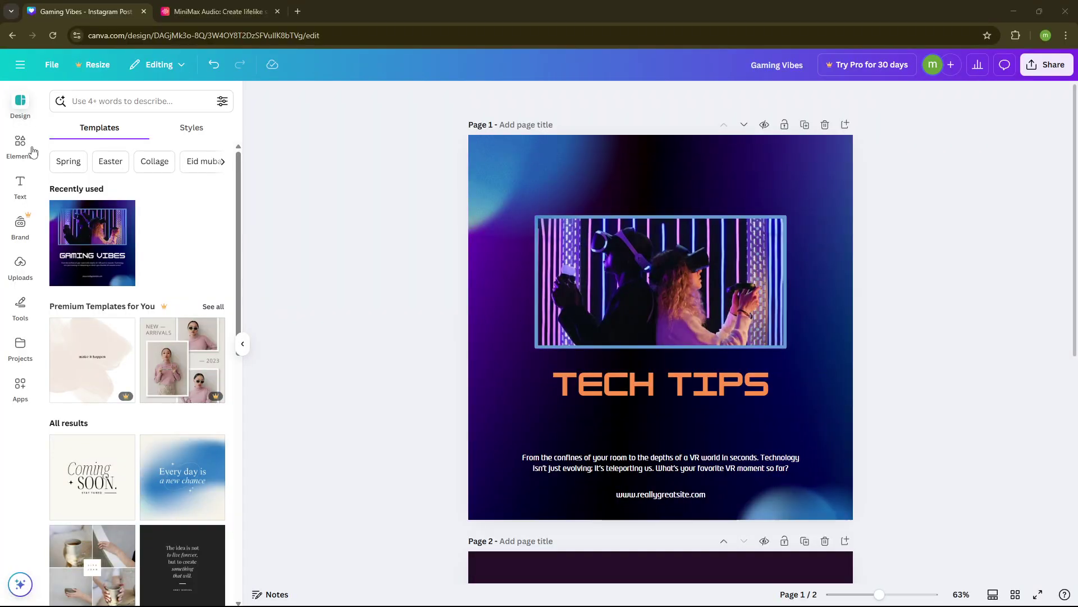
Add a heading text box to page 1 reading "Stay Ahead with Tech"
{"action": "left_click", "coordinate": [23, 200]}
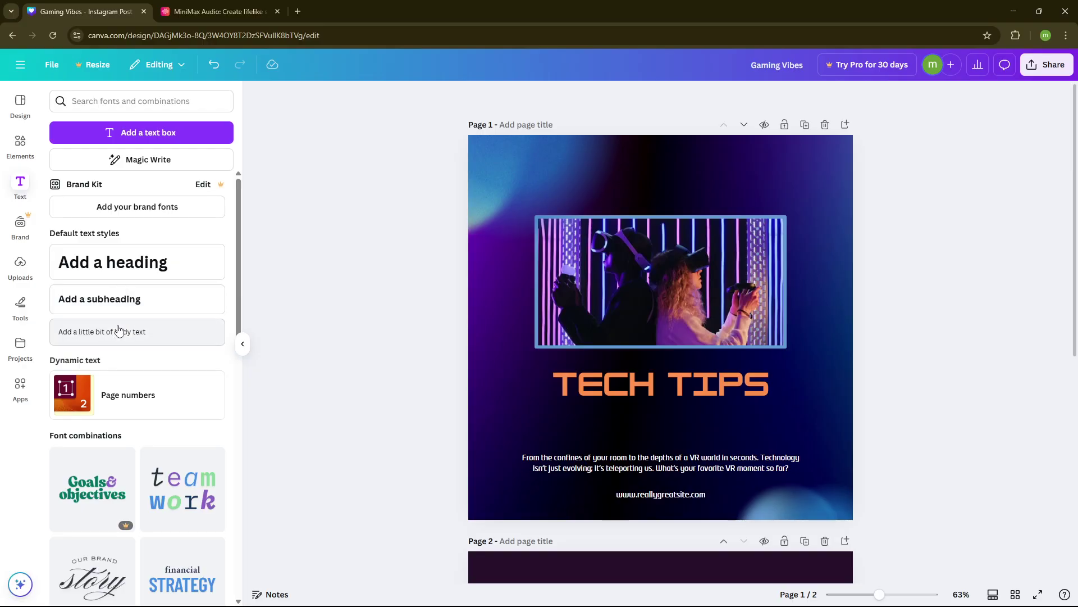
{"action": "left_click", "coordinate": [113, 262]}
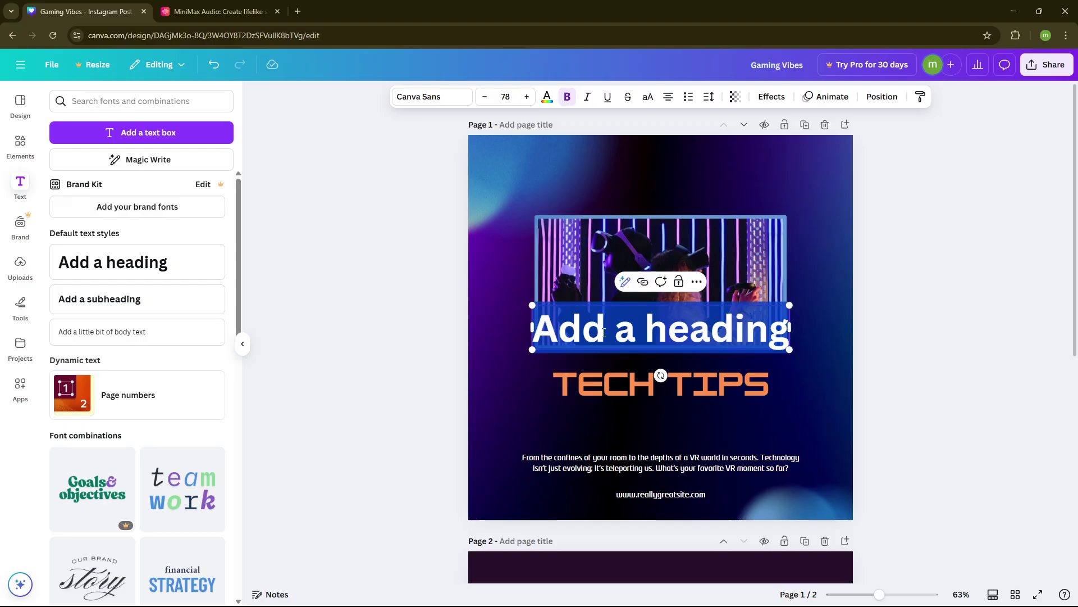
{"action": "type", "text": "Stay Ahead with Tech"}
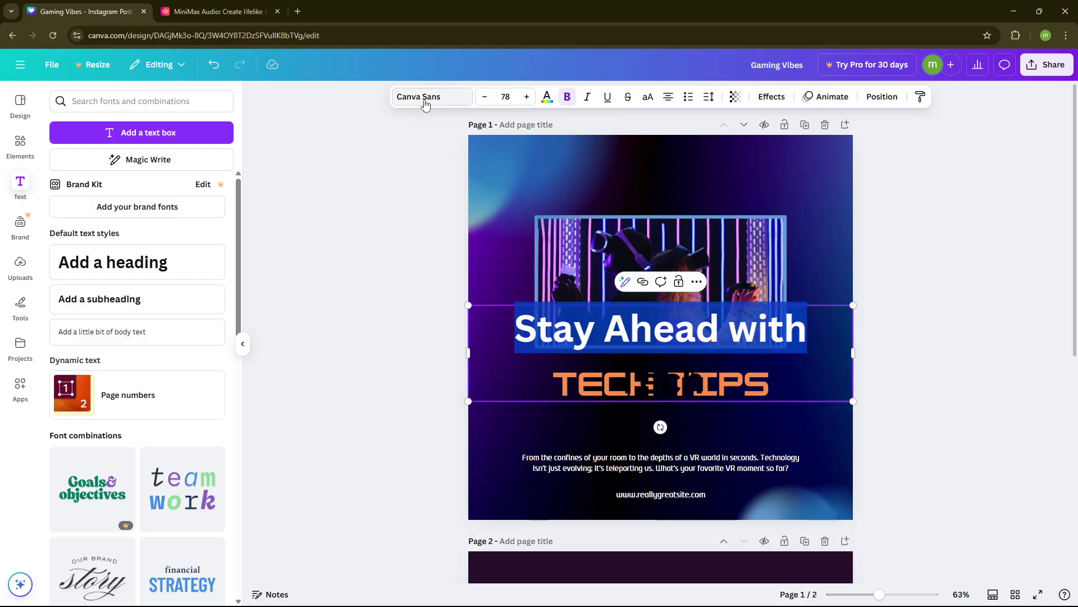
Set the "Stay Ahead with Tech" heading's font to Roboto and its size to 40
{"action": "left_click", "coordinate": [424, 97]}
{"action": "triple_click", "coordinate": [158, 147]}
{"action": "type", "text": "roboto"}
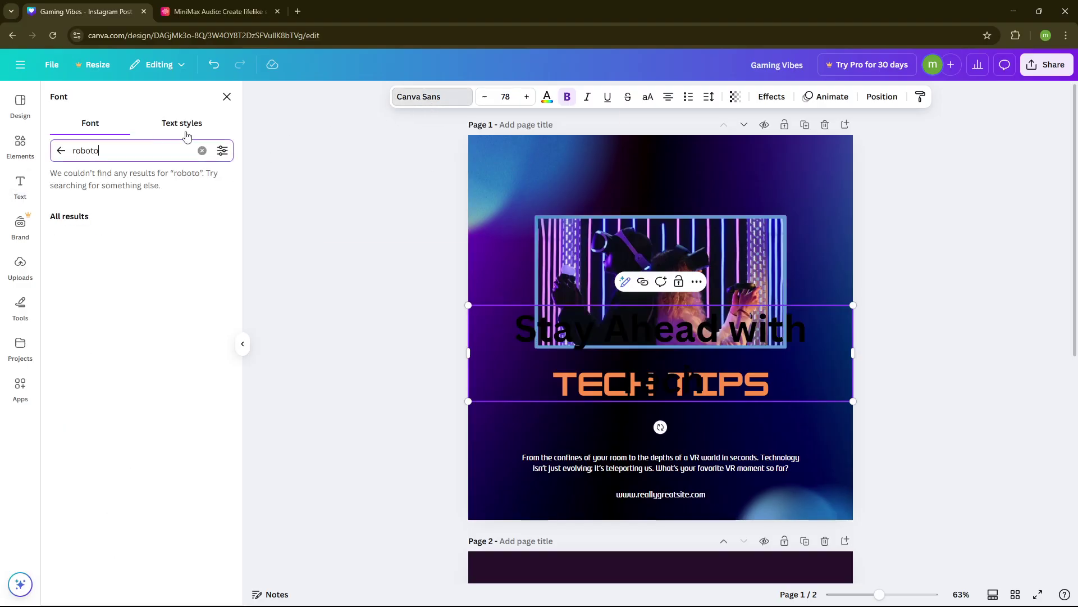
{"action": "left_click", "coordinate": [117, 203]}
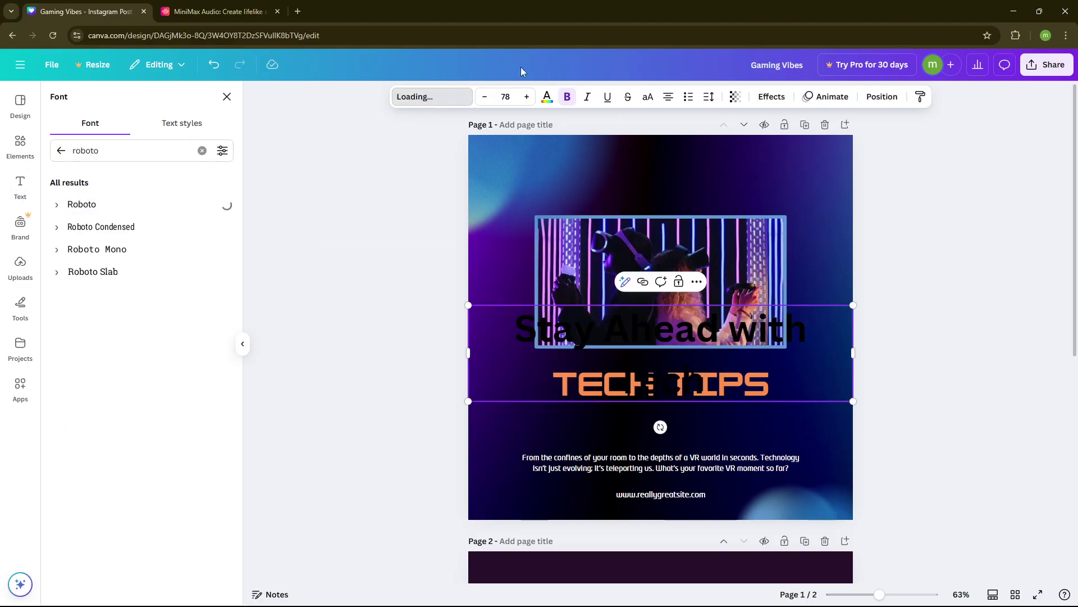
{"action": "left_click", "coordinate": [506, 97]}
{"action": "type", "text": "40"}
Color the "Stay Ahead with Tech" heading white and move it above the VR photo, centered on the page
{"action": "left_click", "coordinate": [547, 97]}
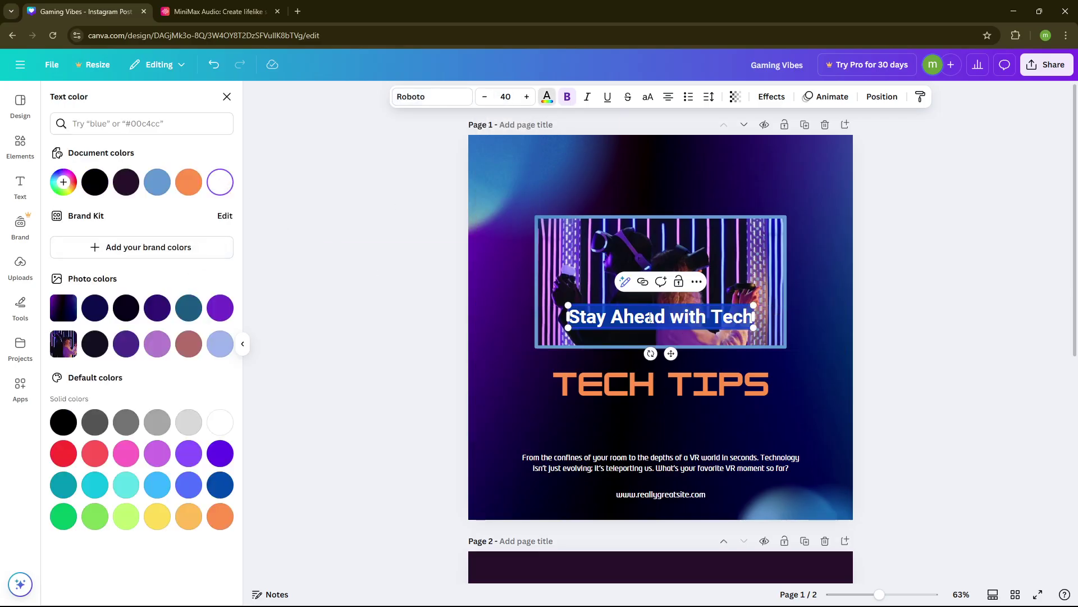
{"action": "left_click_drag", "start_coordinate": [668, 321], "coordinate": [668, 193]}
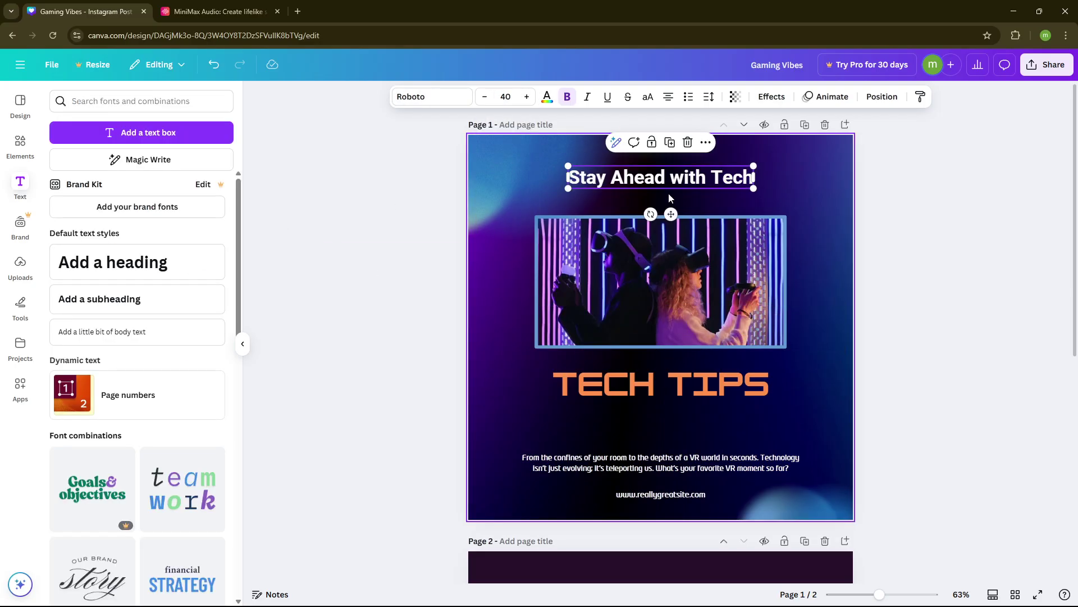
Apply the Curve shape and Shadow effect to the "Stay Ahead with Tech" heading and move it up clear of the VR photo
{"action": "left_click", "coordinate": [767, 102]}
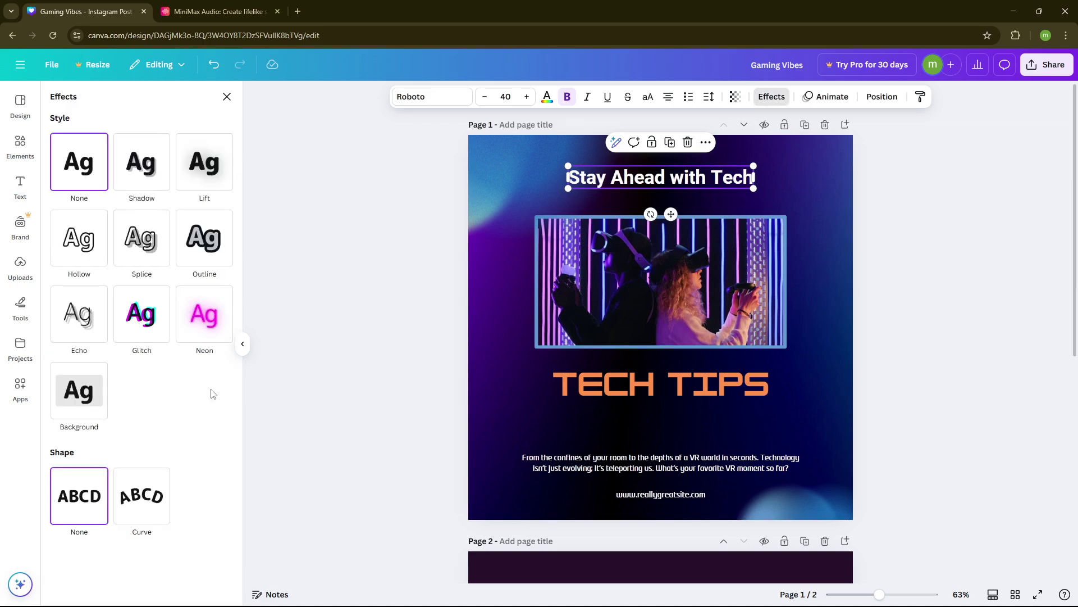
{"action": "left_click", "coordinate": [166, 486]}
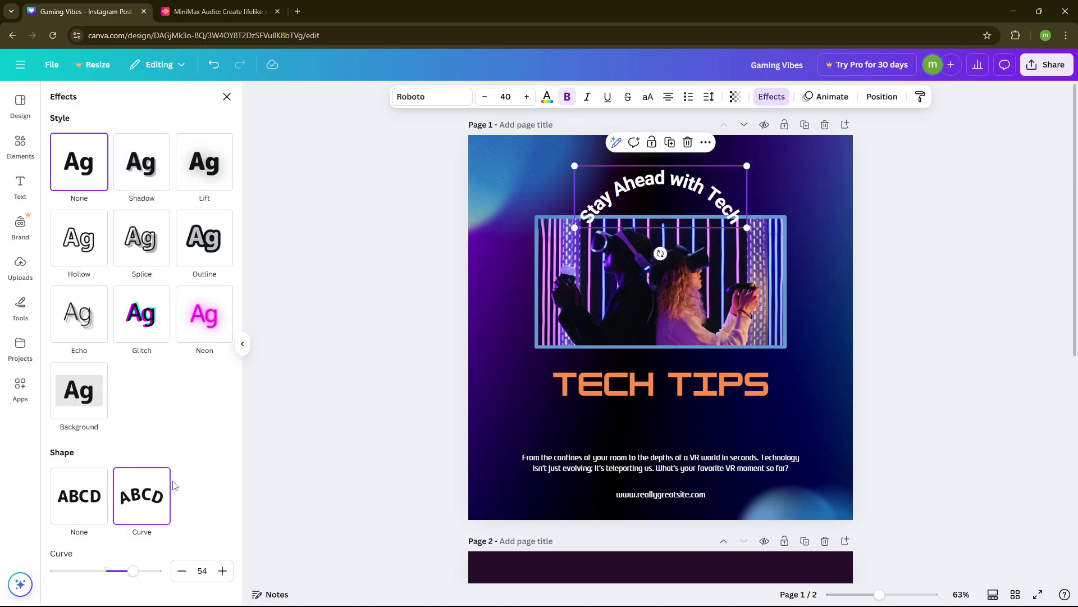
{"action": "left_click", "coordinate": [139, 185]}
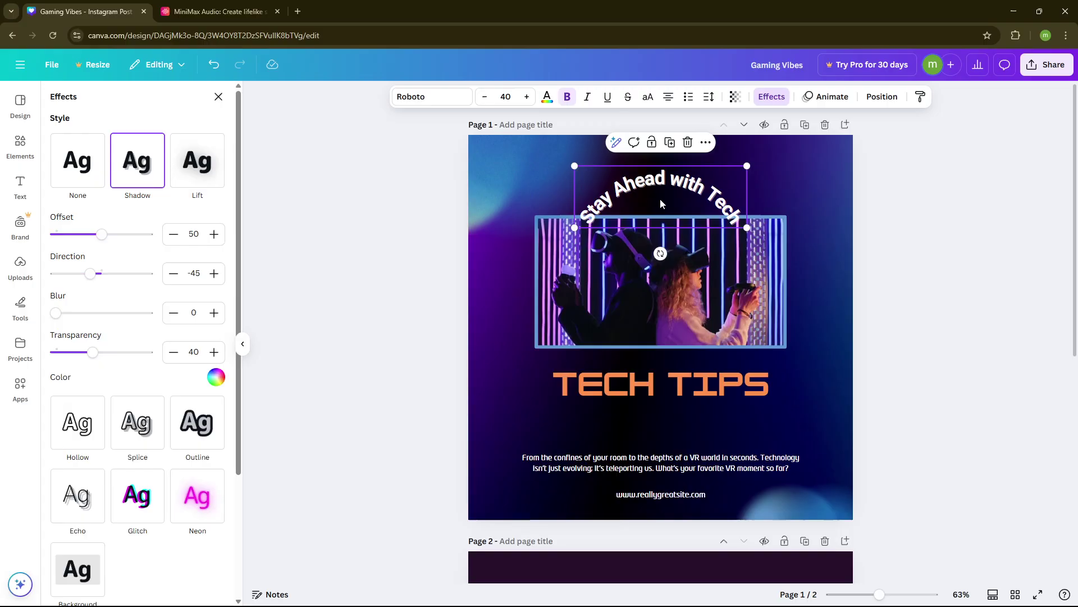
{"action": "left_click_drag", "start_coordinate": [655, 176], "coordinate": [656, 153]}
{"action": "left_click", "coordinate": [219, 97]}
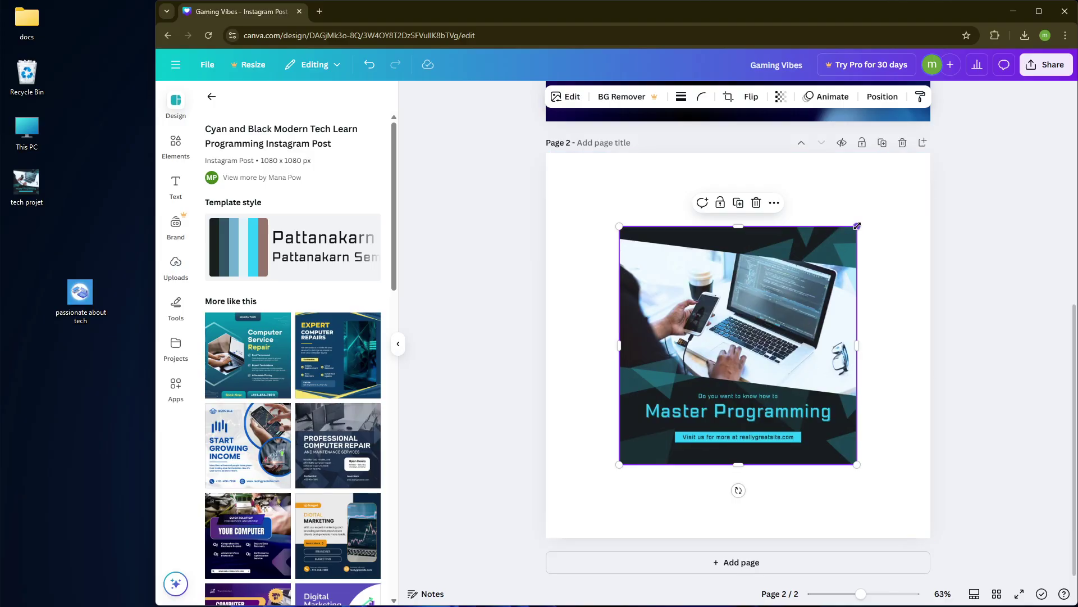
Set the enlarged Master Programming image as page 2's background and place the desktop image "passionate about tech" on the page
{"action": "left_click_drag", "start_coordinate": [857, 226], "coordinate": [880, 177]}
{"action": "right_click", "coordinate": [789, 393]}
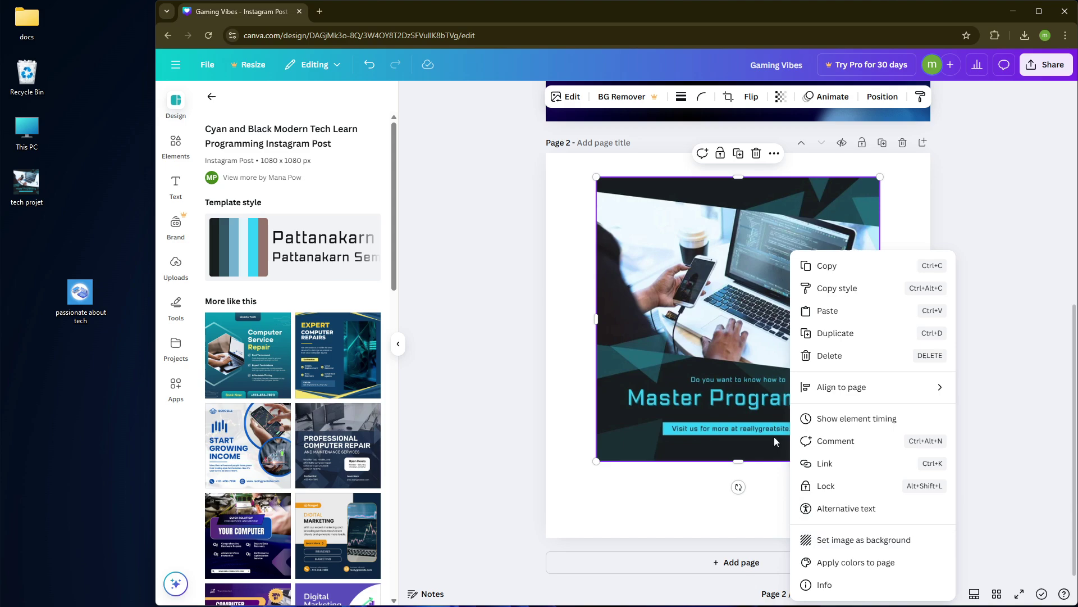
{"action": "left_click", "coordinate": [859, 540]}
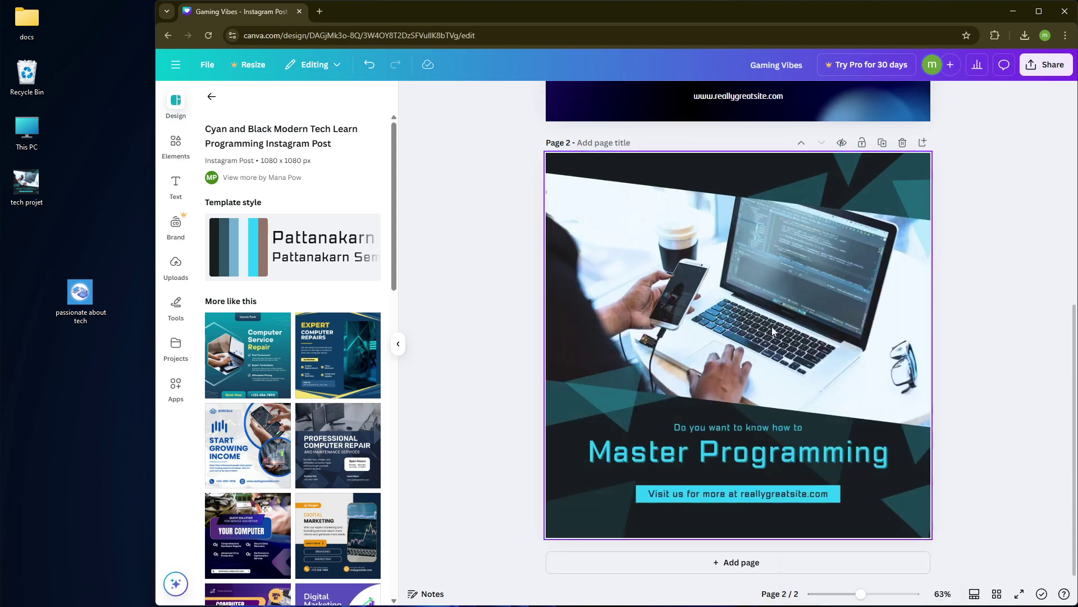
{"action": "left_click_drag", "start_coordinate": [83, 298], "coordinate": [573, 193]}
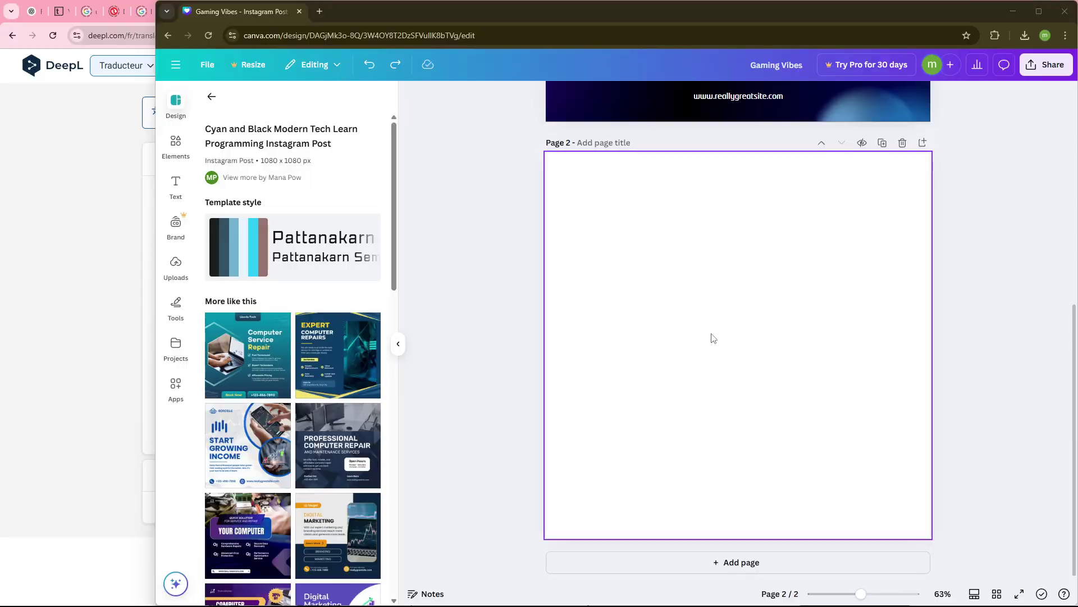
Search the elements for "frame" and add the star-shaped frame to page 2
{"action": "left_click", "coordinate": [176, 145]}
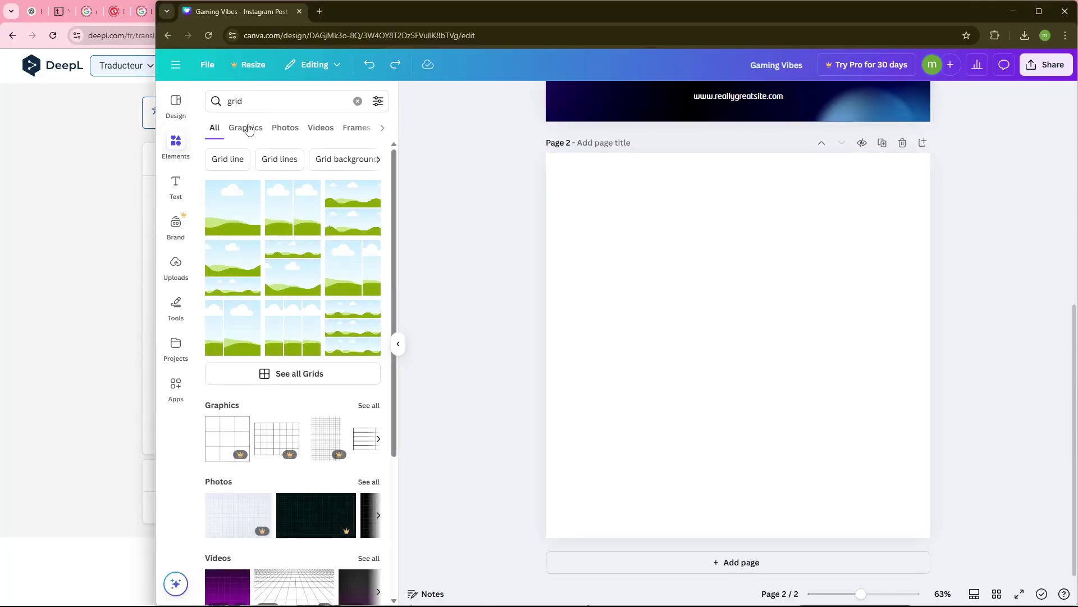
{"action": "left_click", "coordinate": [255, 101]}
{"action": "double_click", "coordinate": [254, 101]}
{"action": "type", "text": "fram"}
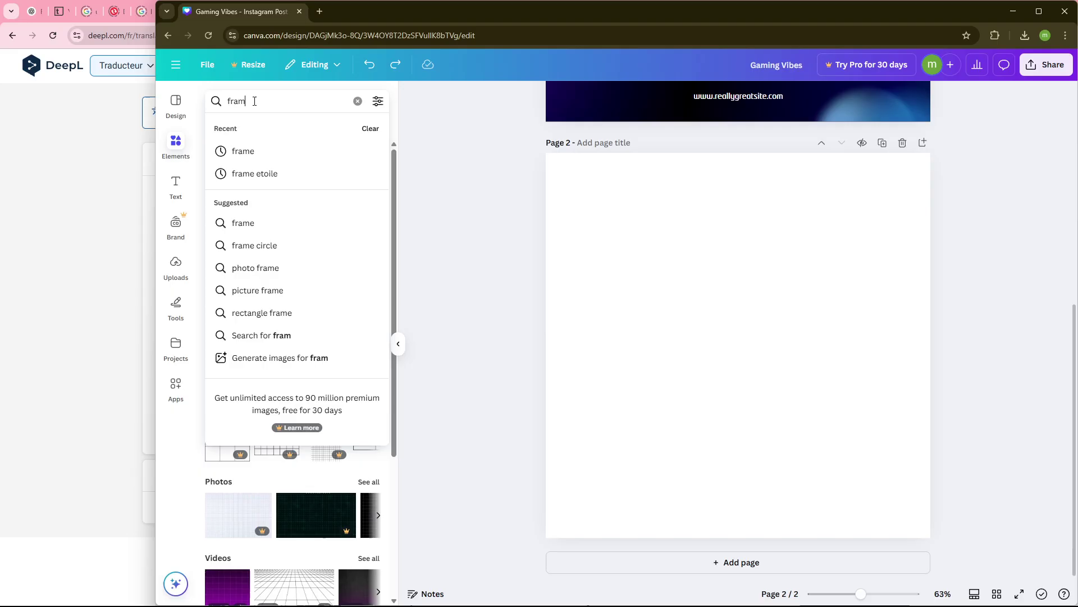
{"action": "type", "text": "e"}
{"action": "key", "text": "Return"}
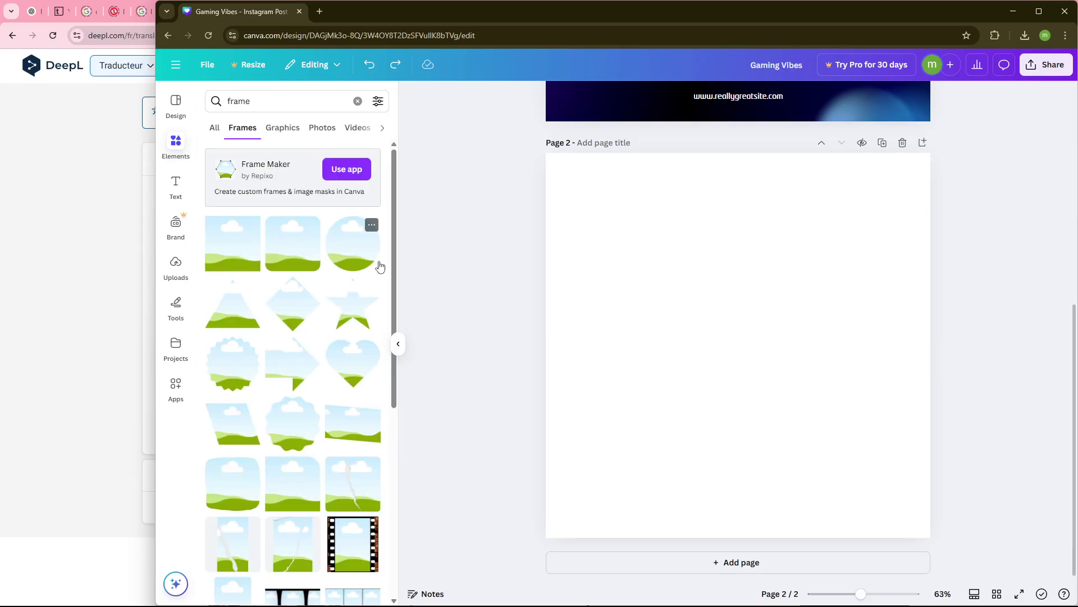
{"action": "left_click", "coordinate": [360, 310]}
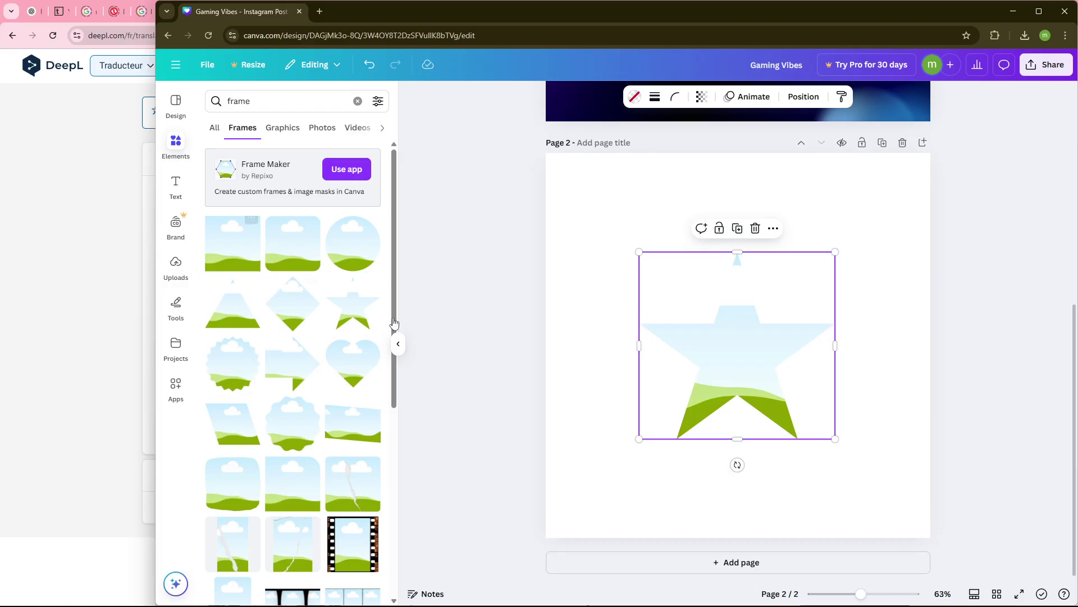
Fill the star frame with the uploaded blue phone-and-laptop image and leave its crop as it is
{"action": "left_click", "coordinate": [177, 268]}
{"action": "left_click_drag", "start_coordinate": [249, 278], "coordinate": [719, 355]}
{"action": "double_click", "coordinate": [731, 349]}
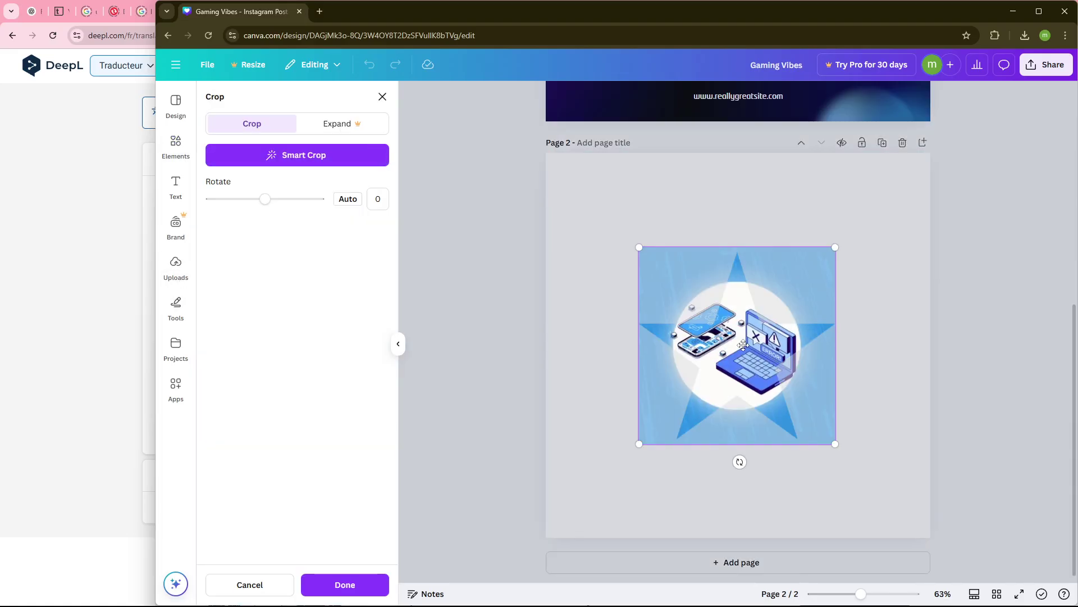
{"action": "left_click", "coordinate": [759, 190]}
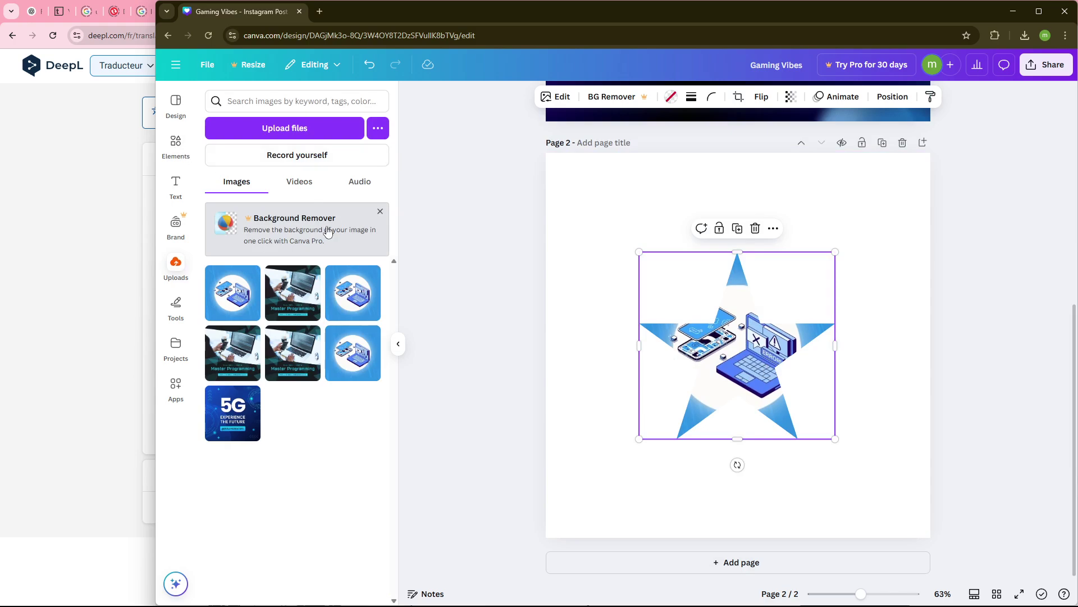
Search the elements for "grid" and add the three-row frame to page 2 beside the star
{"action": "left_click", "coordinate": [172, 145]}
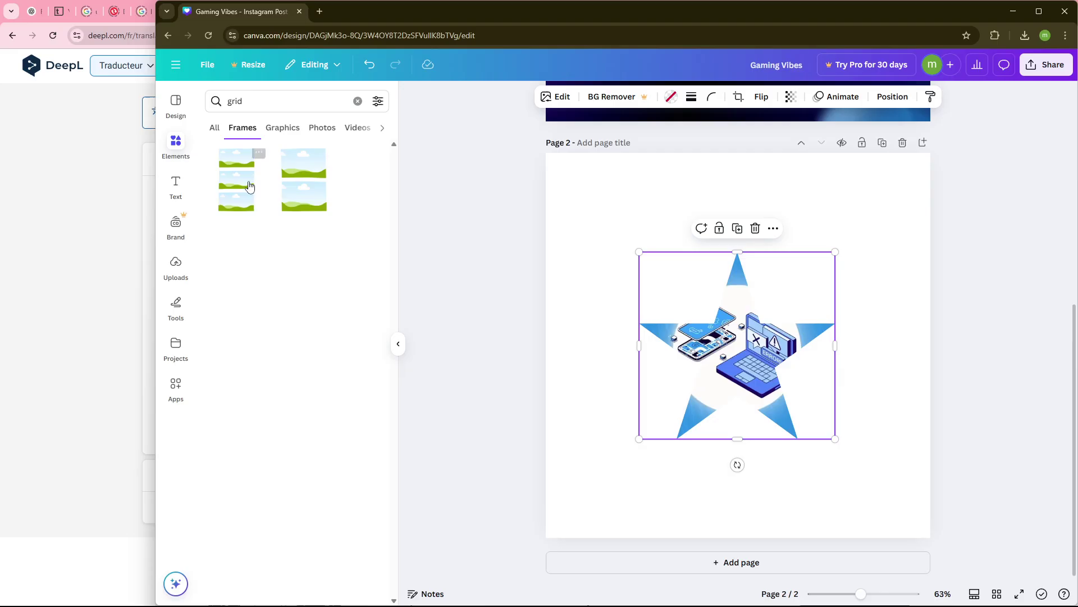
{"action": "left_click", "coordinate": [247, 195]}
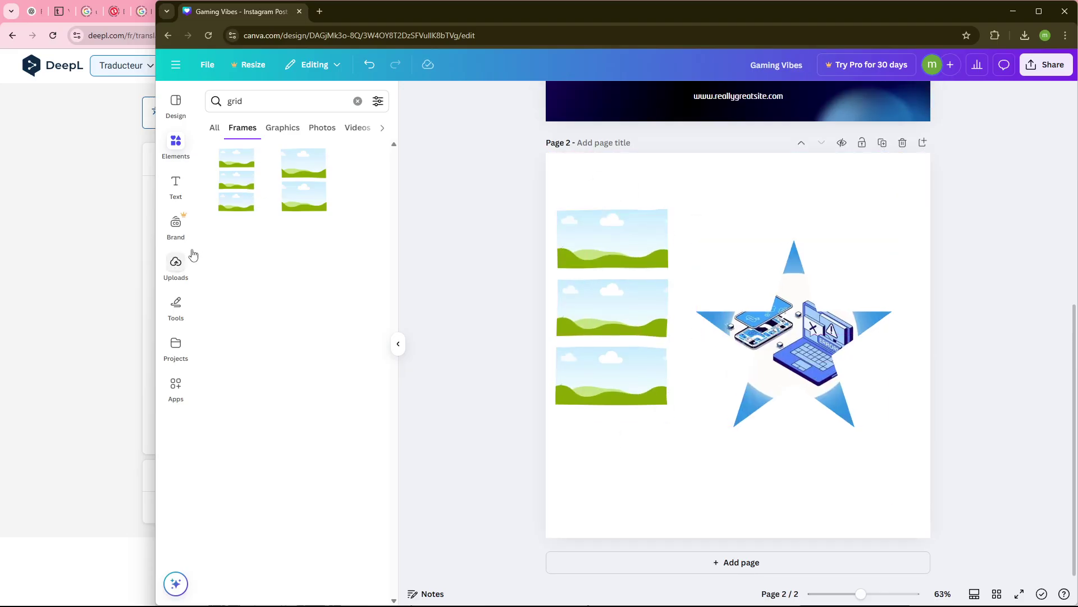
Fill the three-row frame from top to bottom with the Master Programming, 5G and phone-and-laptop uploads, and enlarge it
{"action": "left_click", "coordinate": [191, 270]}
{"action": "left_click_drag", "start_coordinate": [292, 292], "coordinate": [607, 241]}
{"action": "left_click_drag", "start_coordinate": [247, 399], "coordinate": [611, 319]}
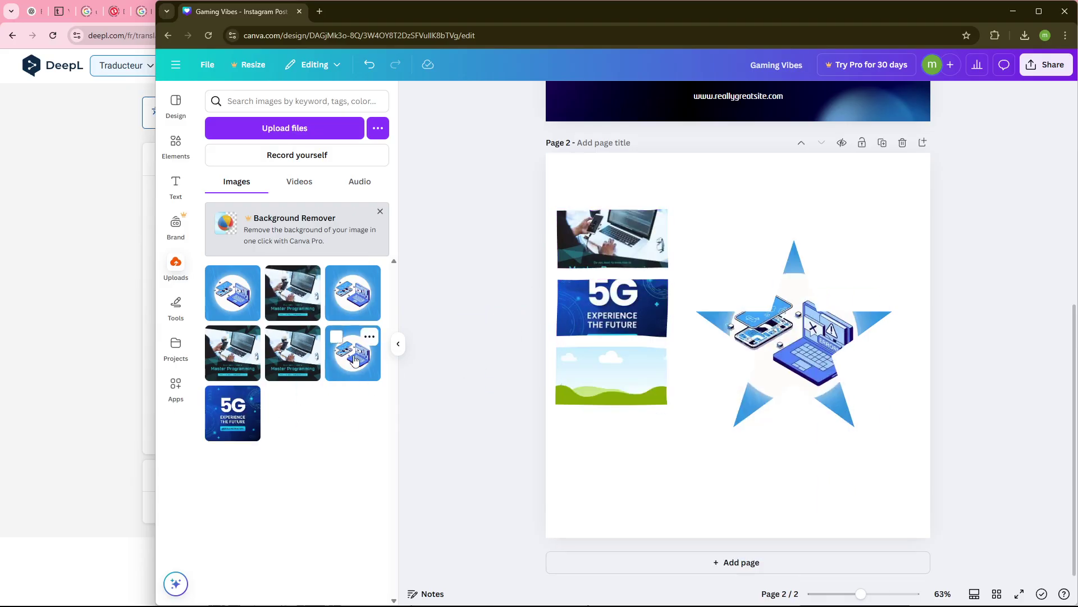
{"action": "left_click_drag", "start_coordinate": [352, 352], "coordinate": [617, 357]}
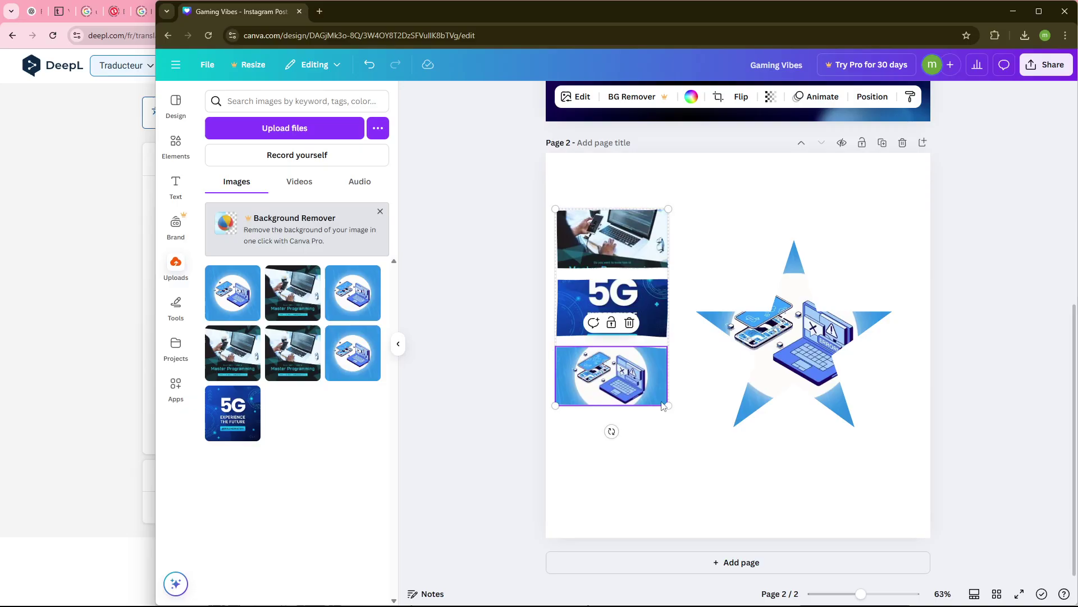
{"action": "left_click_drag", "start_coordinate": [668, 405], "coordinate": [713, 482]}
{"action": "left_click", "coordinate": [809, 337]}
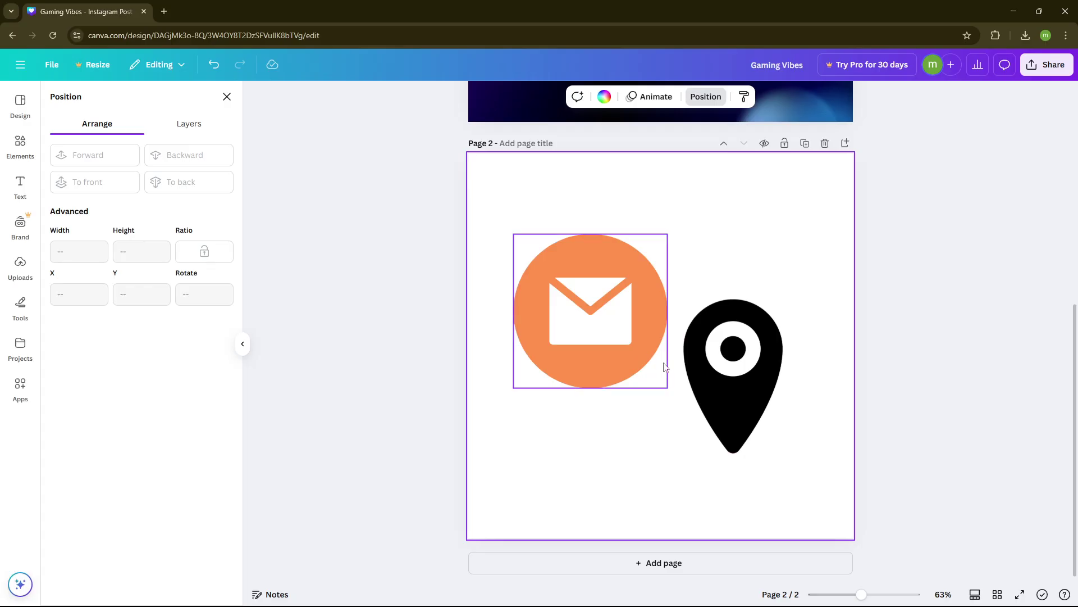
Try lining up the black location pin with the orange envelope icon, and undo the move
{"action": "left_click_drag", "start_coordinate": [729, 392], "coordinate": [741, 323]}
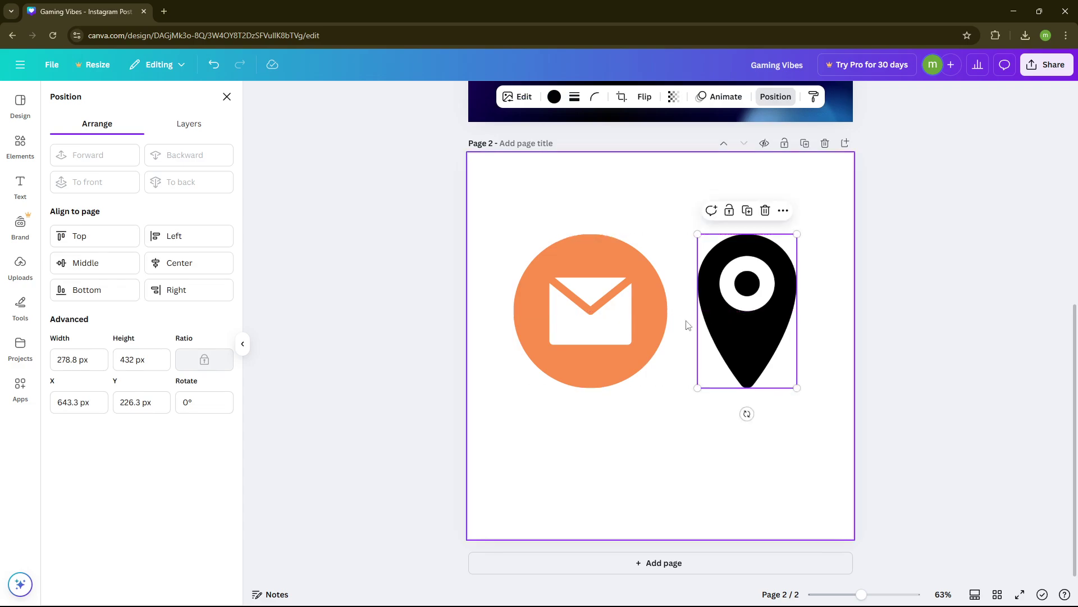
{"action": "key", "text": "ctrl+z"}
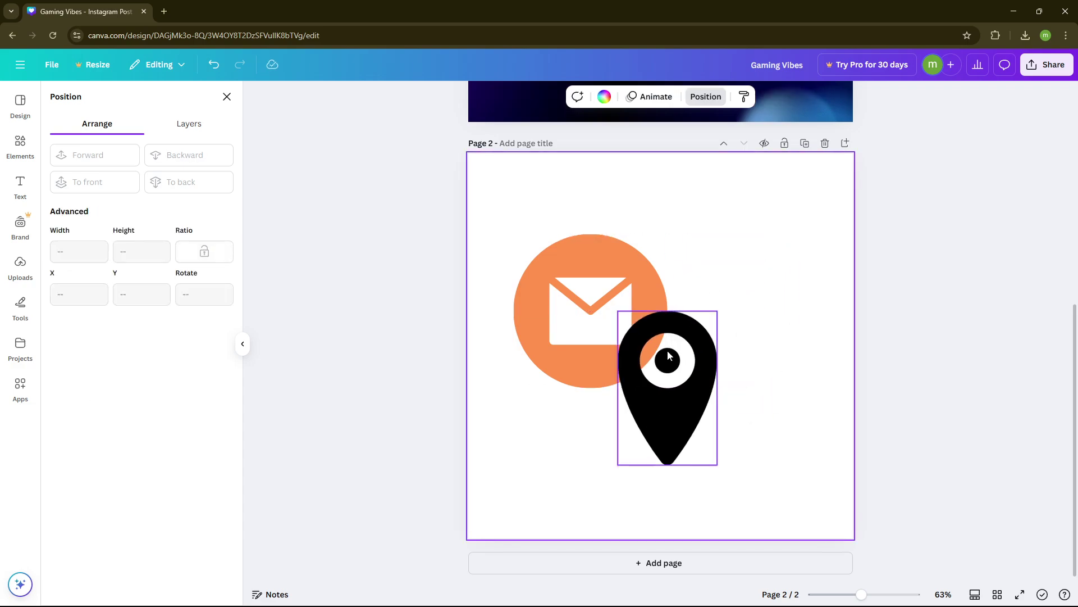
Bring the orange envelope icon to the front of the location pin, and send it to the back again
{"action": "left_click", "coordinate": [629, 264]}
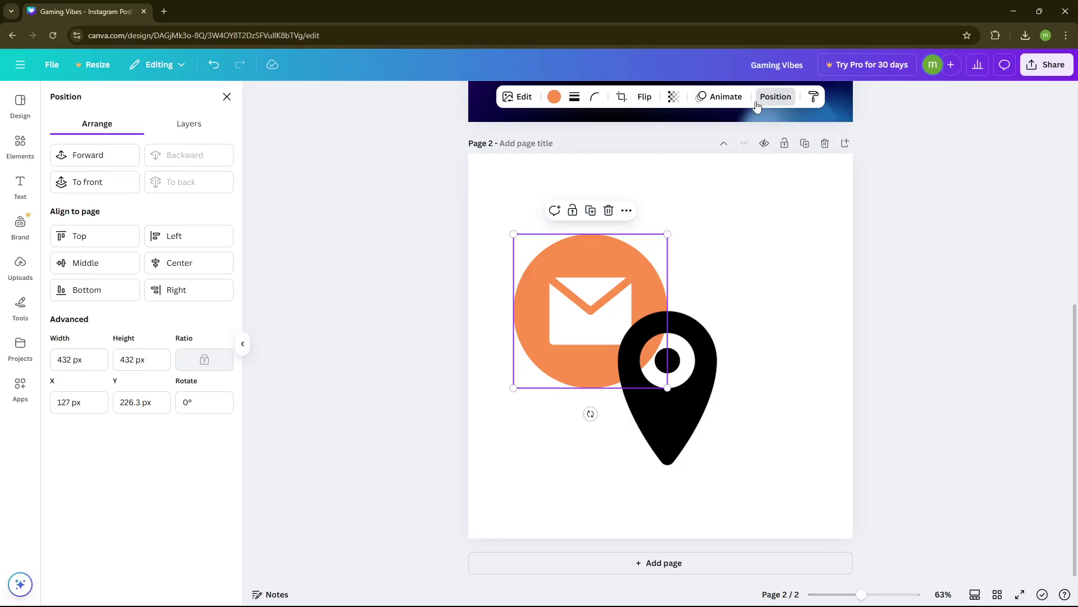
{"action": "left_click", "coordinate": [123, 190]}
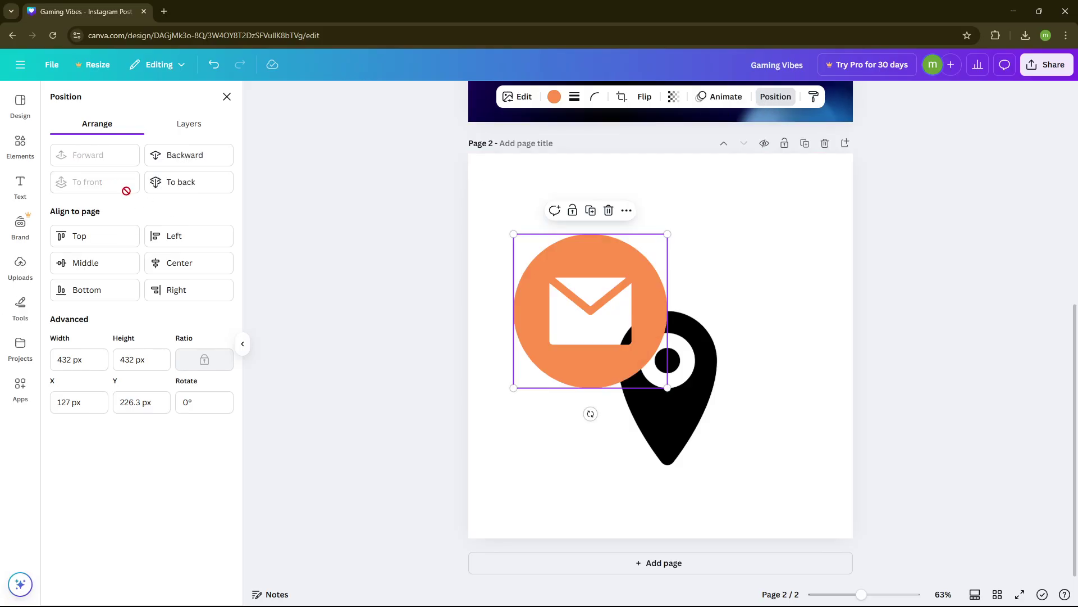
{"action": "left_click", "coordinate": [174, 184]}
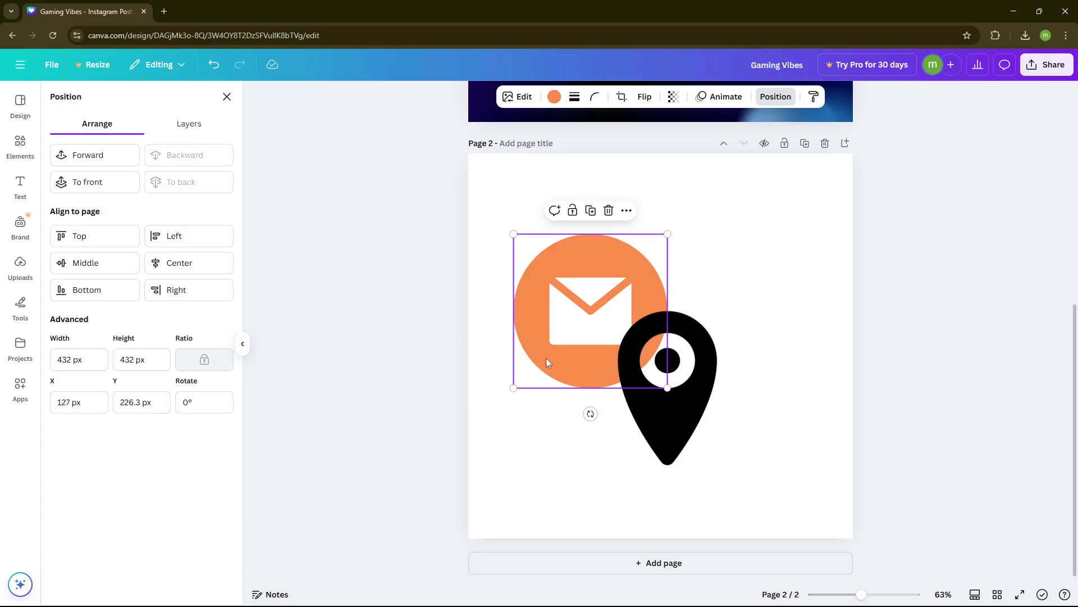
Move the location pin off the envelope icon so their edges just meet, and select both icons together
{"action": "left_click", "coordinate": [674, 421]}
{"action": "left_click_drag", "start_coordinate": [676, 421], "coordinate": [726, 417]}
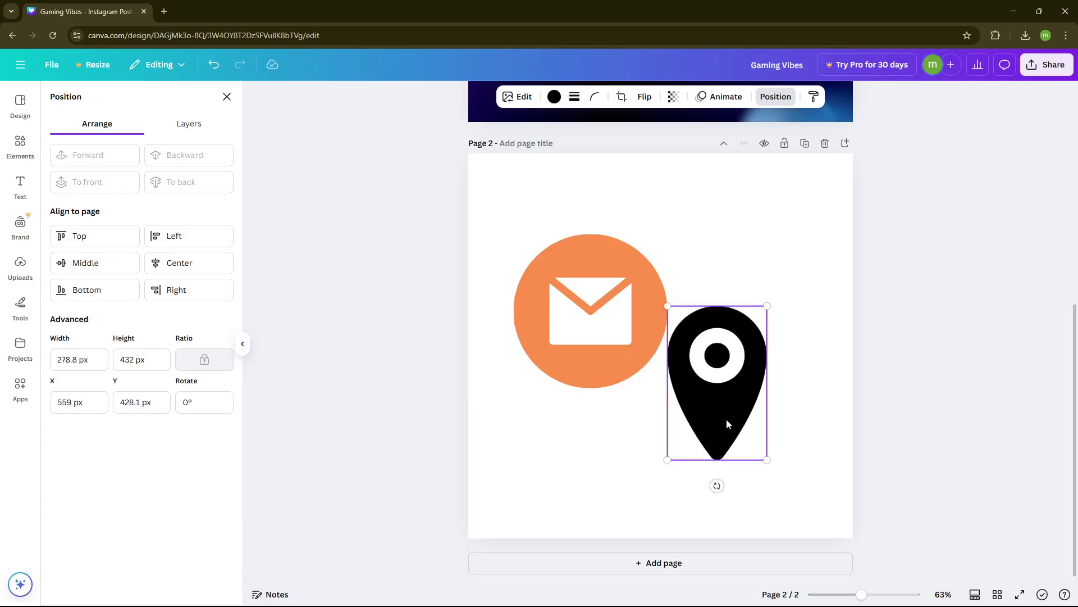
{"action": "left_click", "coordinate": [638, 339]}
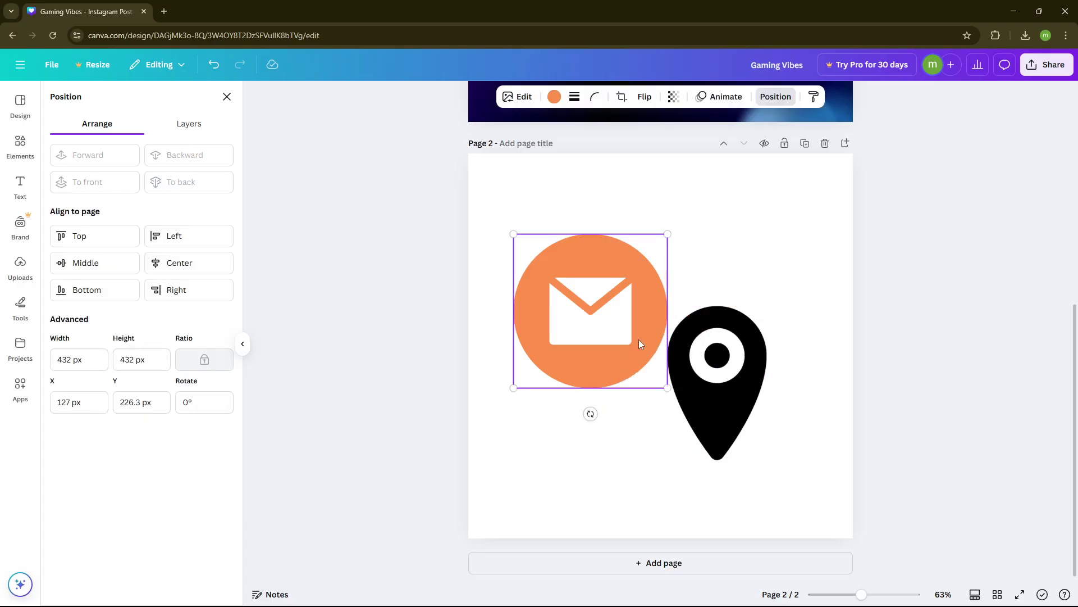
{"action": "left_click", "coordinate": [693, 372], "text": "shift"}
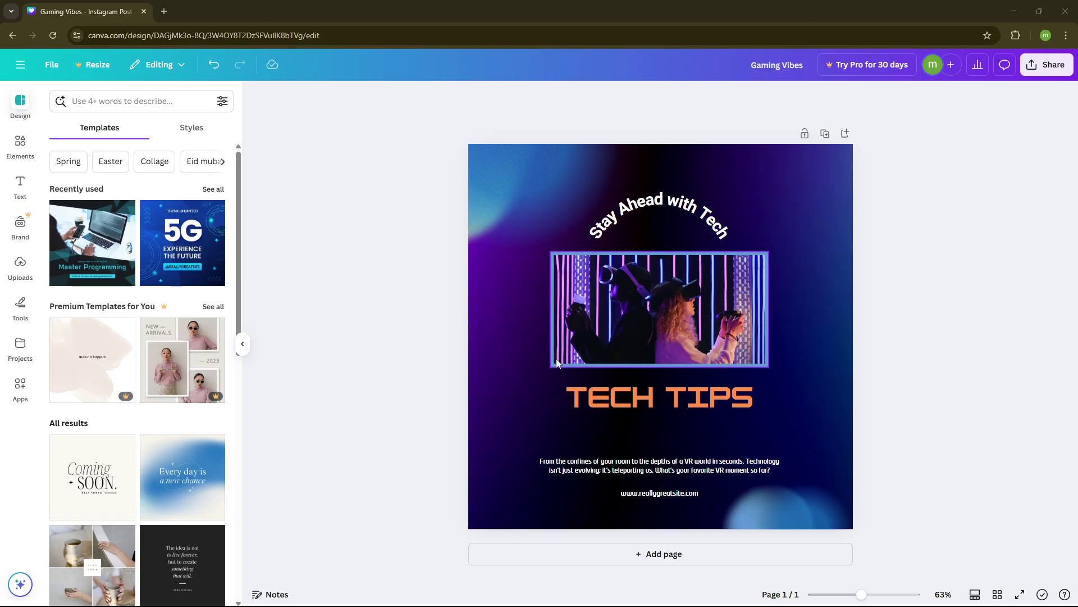
Search the Canva apps for "qr code" and open the QR code app
{"action": "left_click", "coordinate": [15, 413]}
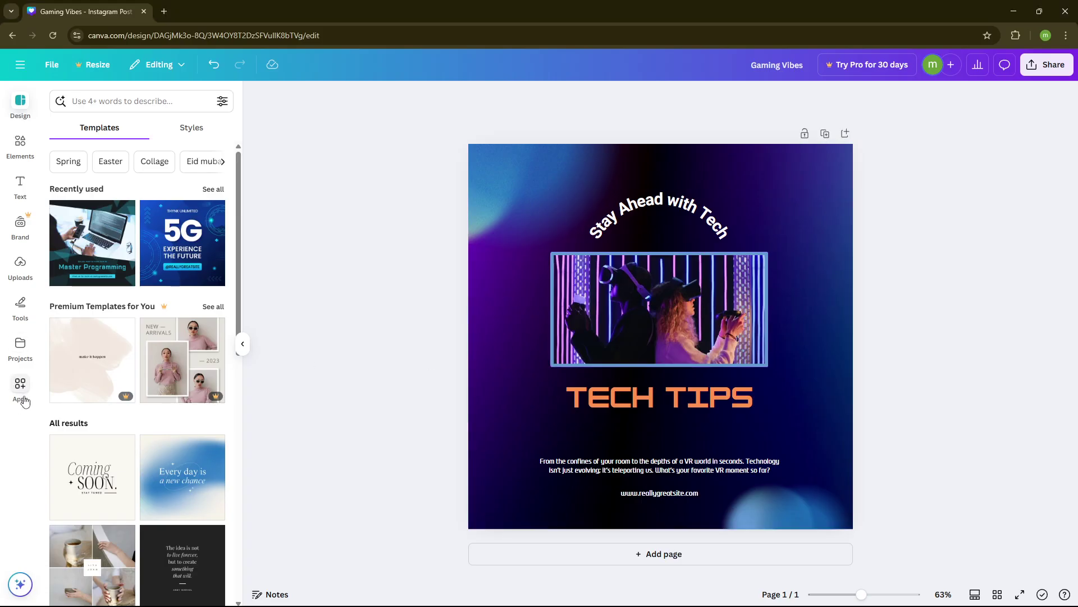
{"action": "left_click", "coordinate": [18, 398]}
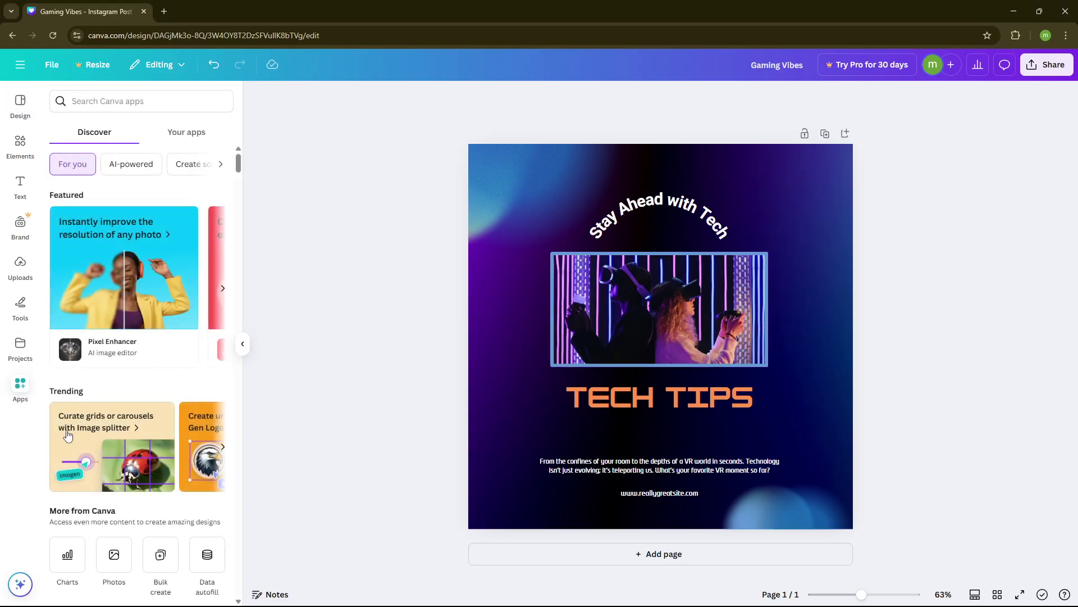
{"action": "left_click", "coordinate": [141, 103]}
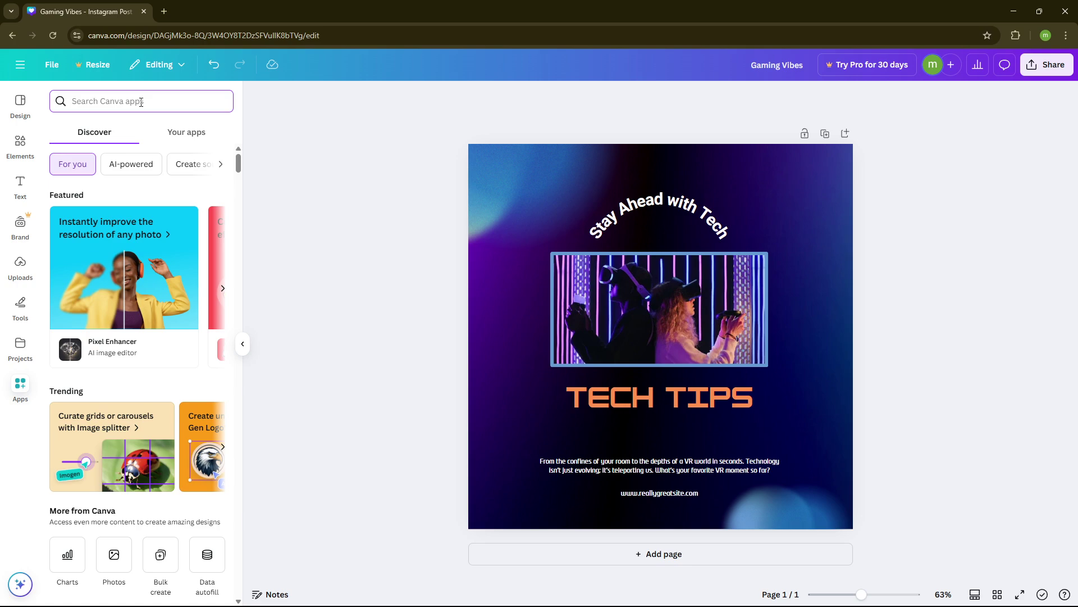
{"action": "type", "text": "qr c"}
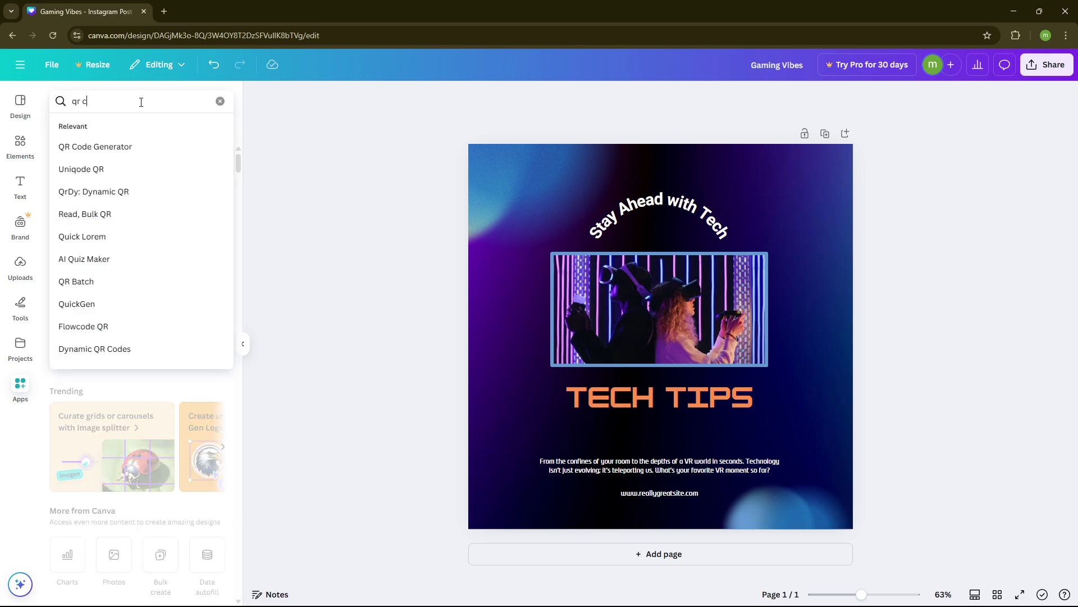
{"action": "type", "text": "ode"}
{"action": "key", "text": "Return"}
Generate a QR code from the copied YouTube channel URL, and place it at reduced size in the design's upper-left corner
{"action": "left_click", "coordinate": [139, 178]}
{"action": "key", "text": "ctrl+v"}
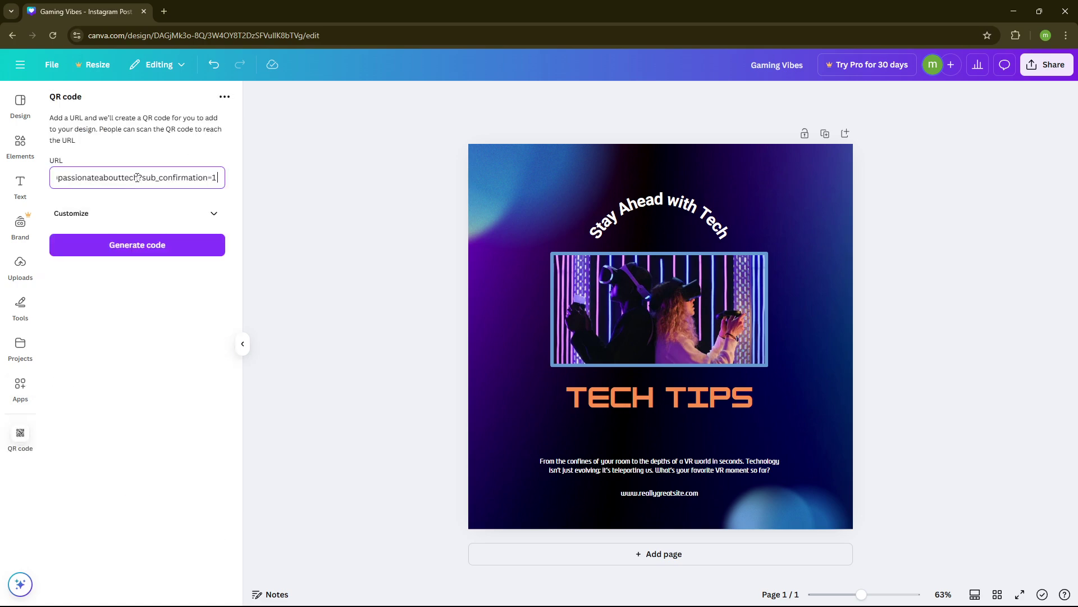
{"action": "left_click", "coordinate": [140, 244]}
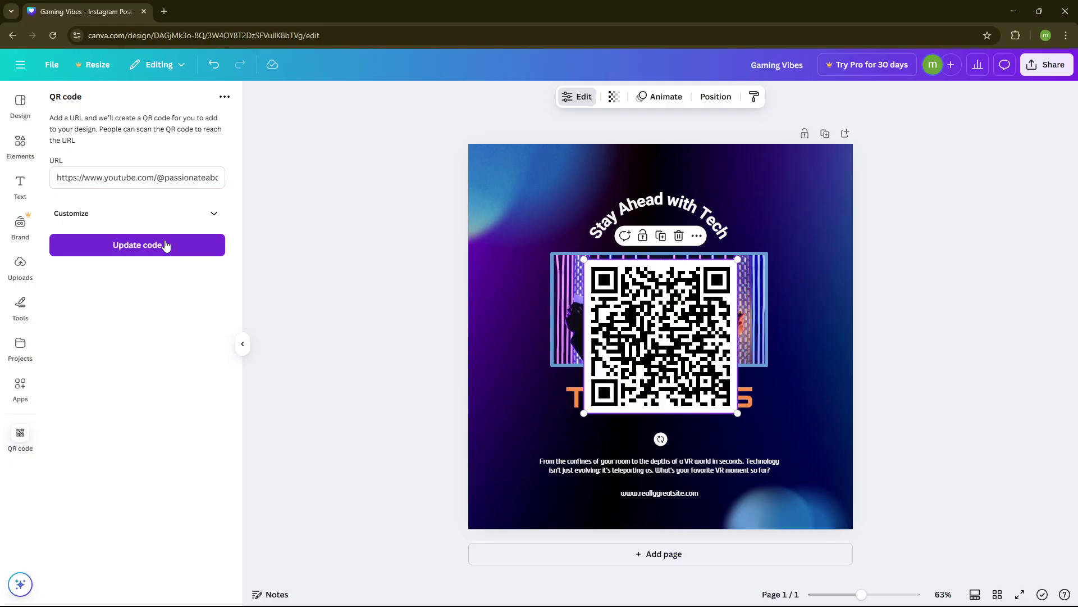
{"action": "left_click_drag", "start_coordinate": [711, 279], "coordinate": [584, 227]}
{"action": "left_click_drag", "start_coordinate": [552, 268], "coordinate": [528, 185]}
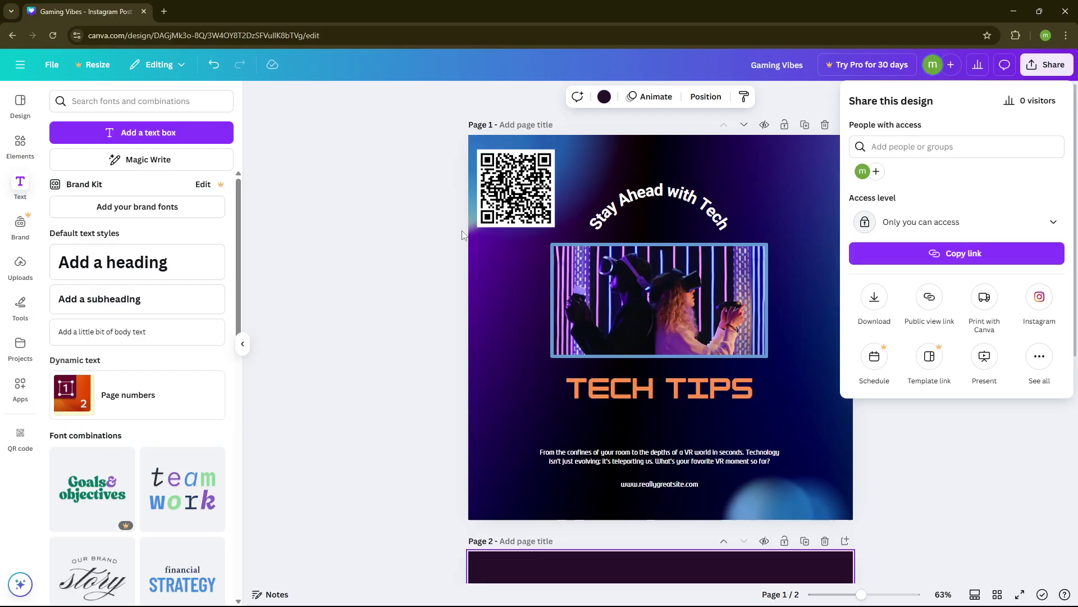
Review the design's sharing options, including the download file types, the page selection and the full list of ways to publish
{"action": "left_click", "coordinate": [504, 258]}
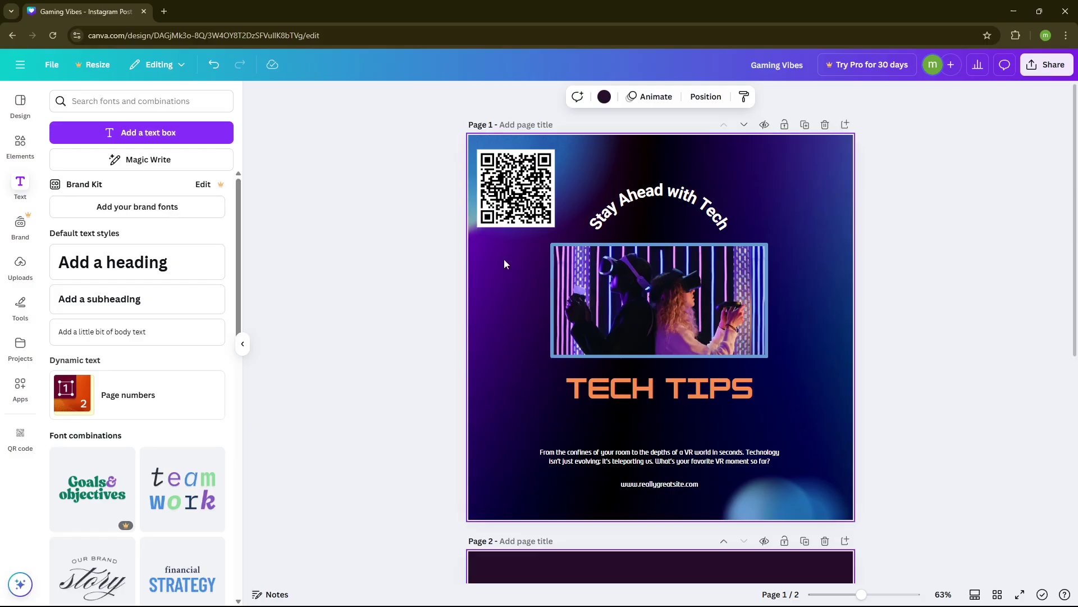
{"action": "left_click", "coordinate": [1036, 63]}
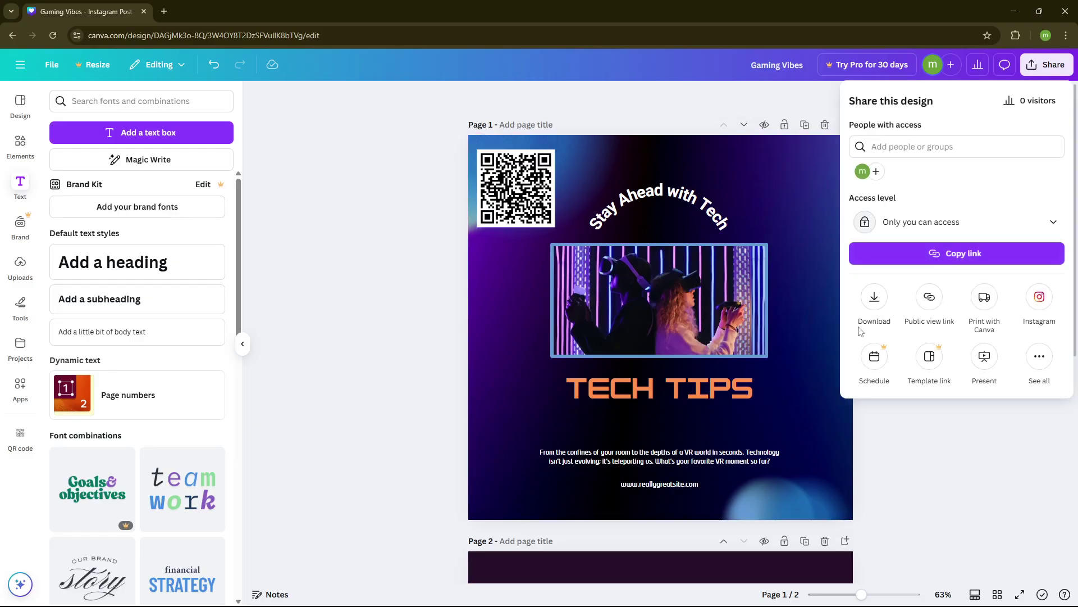
{"action": "left_click", "coordinate": [874, 297]}
{"action": "left_click", "coordinate": [882, 147]}
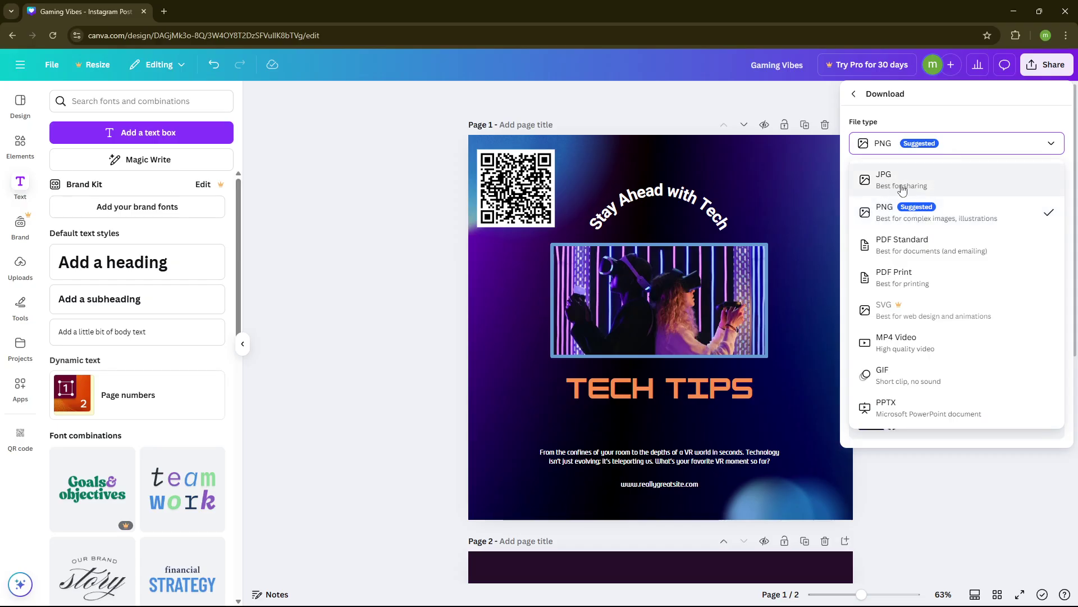
{"action": "left_click", "coordinate": [925, 111]}
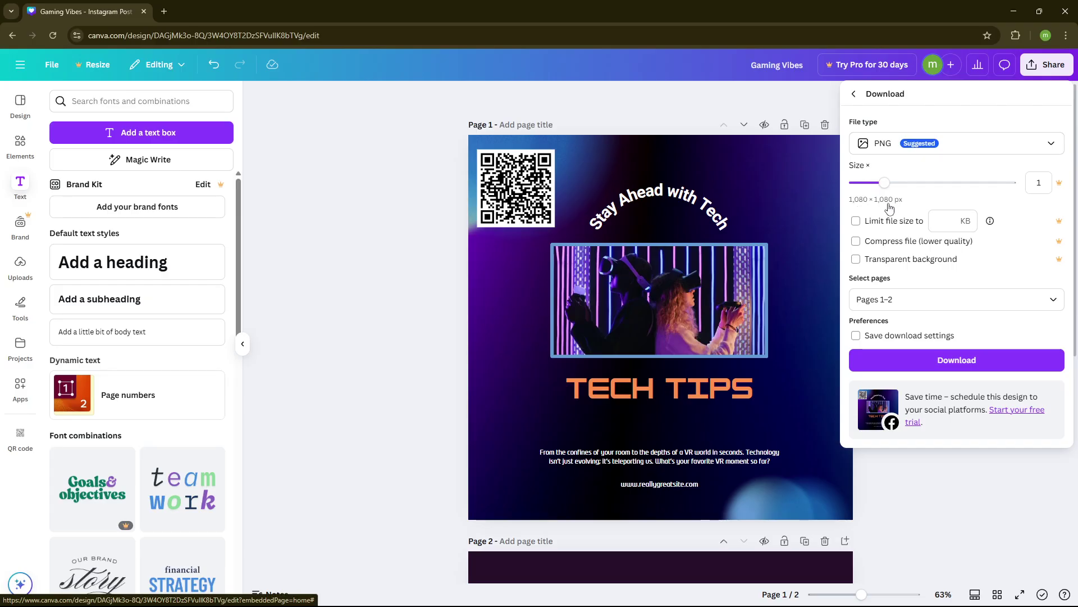
{"action": "left_click", "coordinate": [902, 300]}
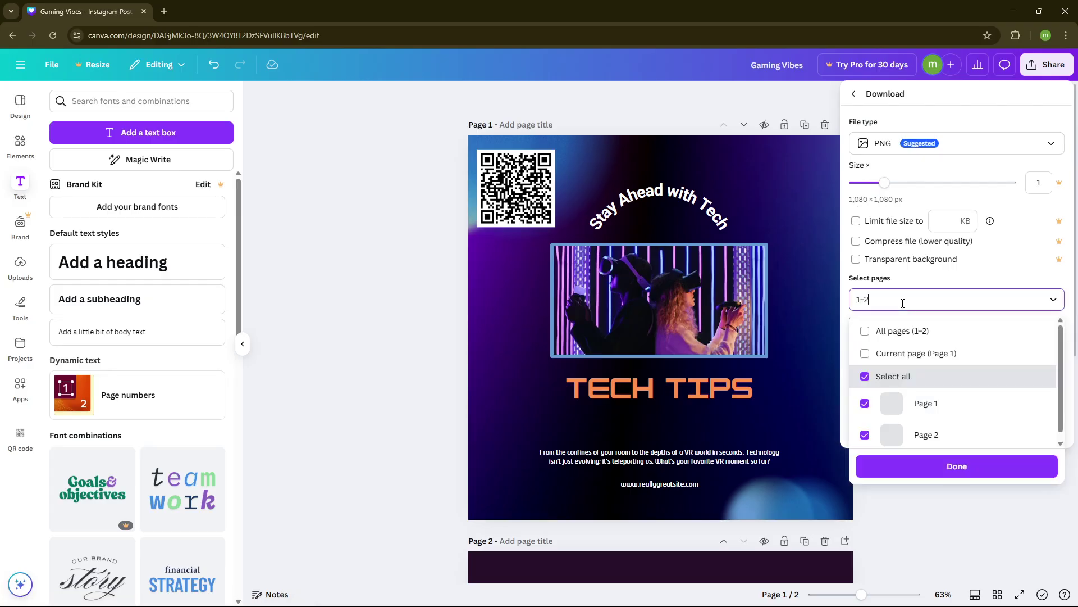
{"action": "left_click", "coordinate": [865, 398]}
{"action": "key", "text": "Escape"}
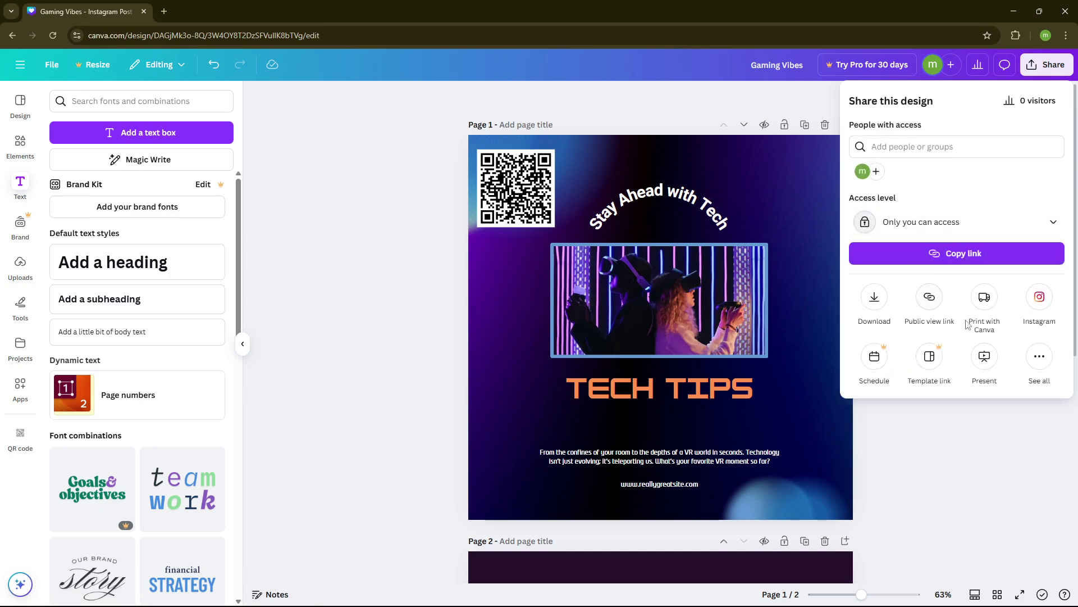
{"action": "left_click", "coordinate": [1039, 356]}
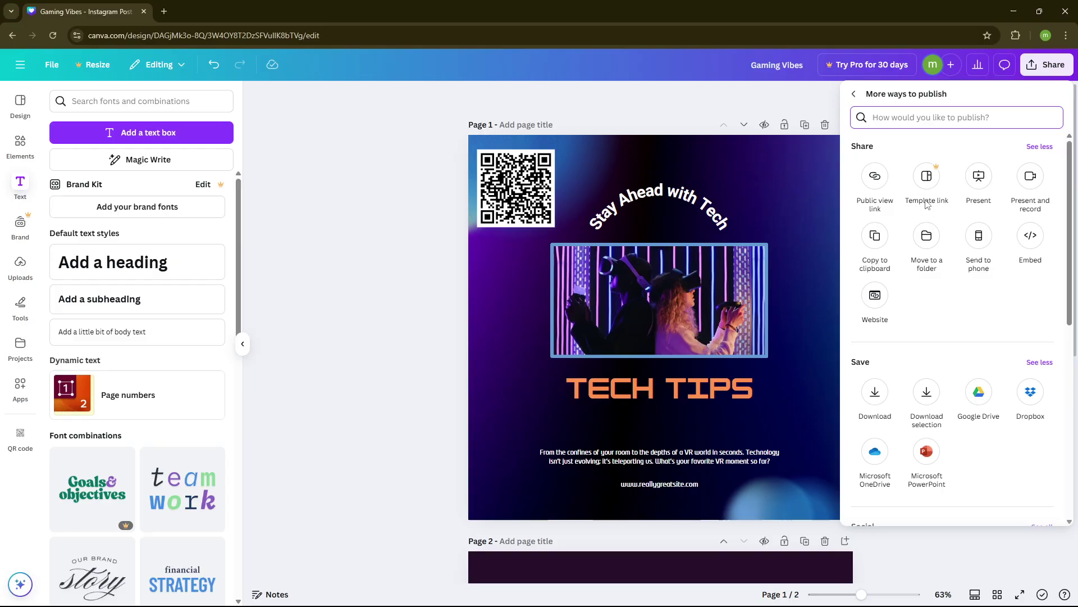
Rename the design as "tech post"
{"action": "left_click", "coordinate": [779, 70]}
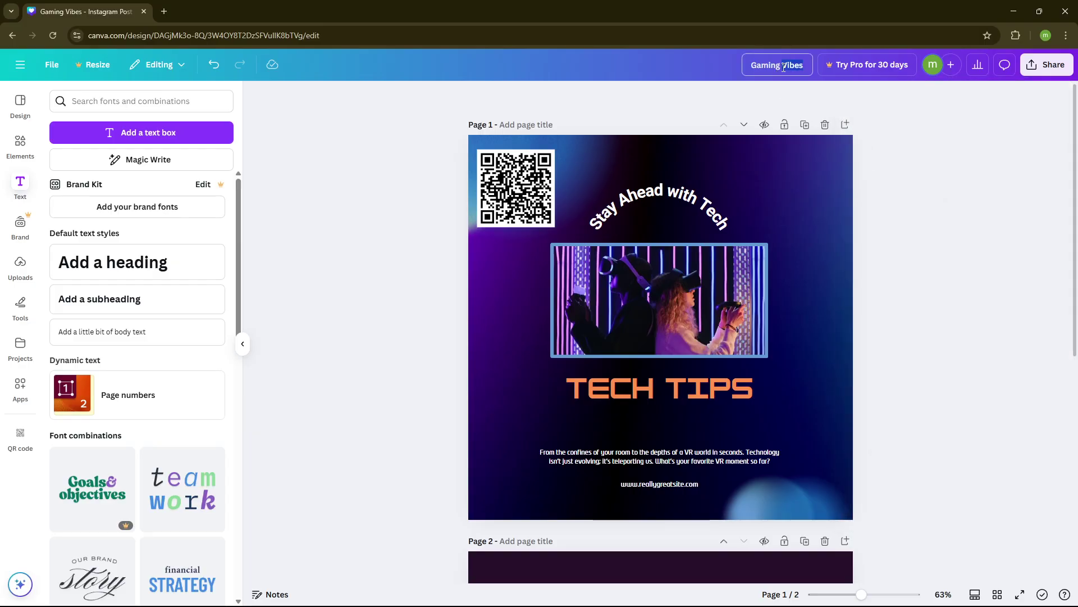
{"action": "type", "text": "G"}
{"action": "type", "text": "ech post"}
Download pages 1-2 of the design as PNG files at 1,080 × 1,080 px
{"action": "left_click", "coordinate": [1046, 65]}
{"action": "left_click", "coordinate": [869, 303]}
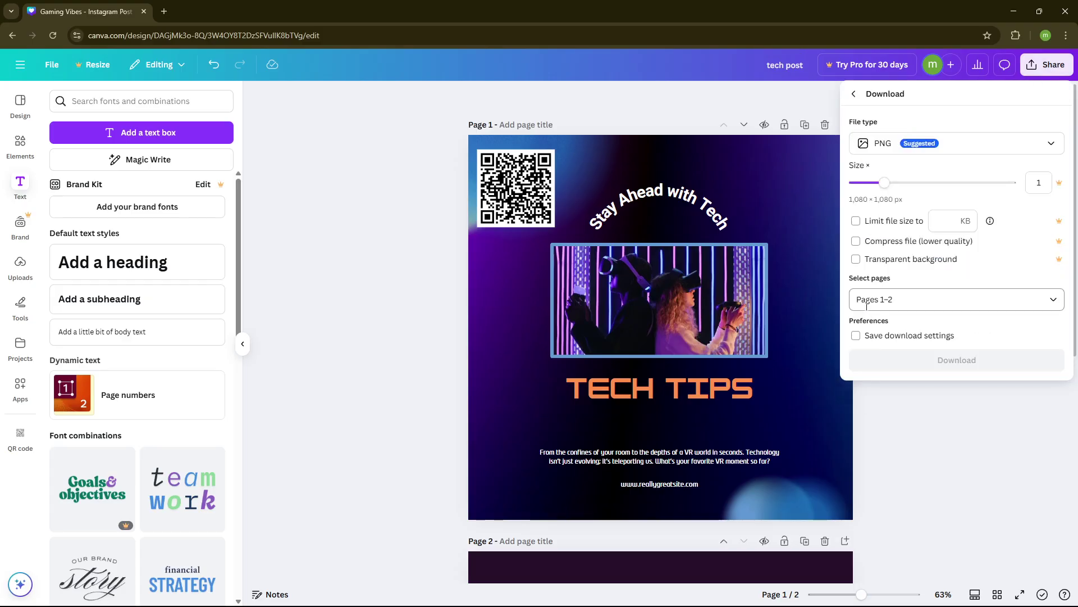
{"action": "left_click", "coordinate": [916, 360]}
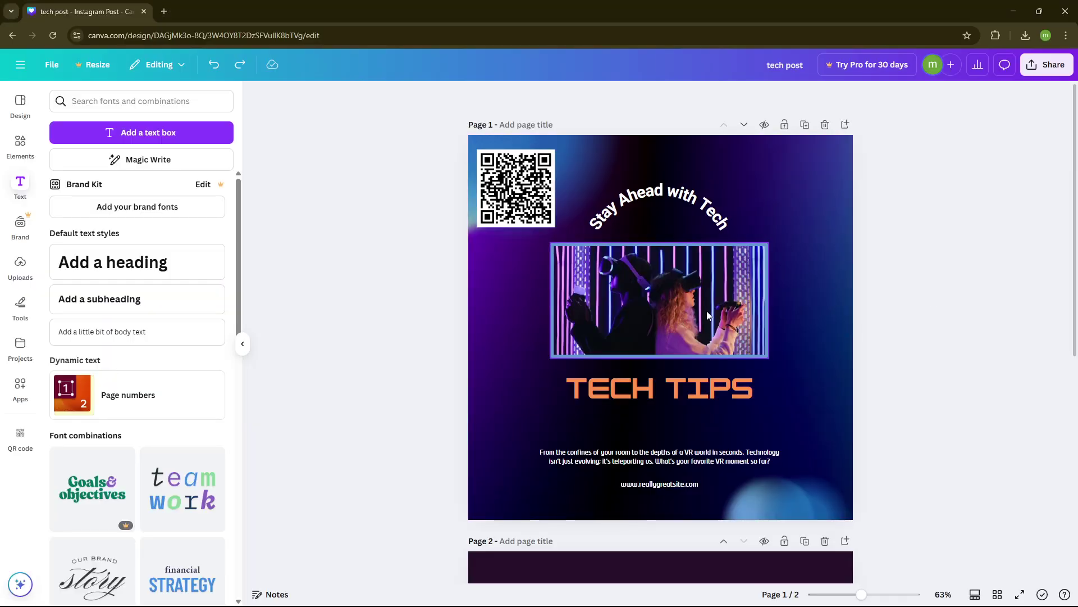
Add a default text box and a square to page 1, and move the square to the page's upper-right corner
{"action": "left_click", "coordinate": [20, 146]}
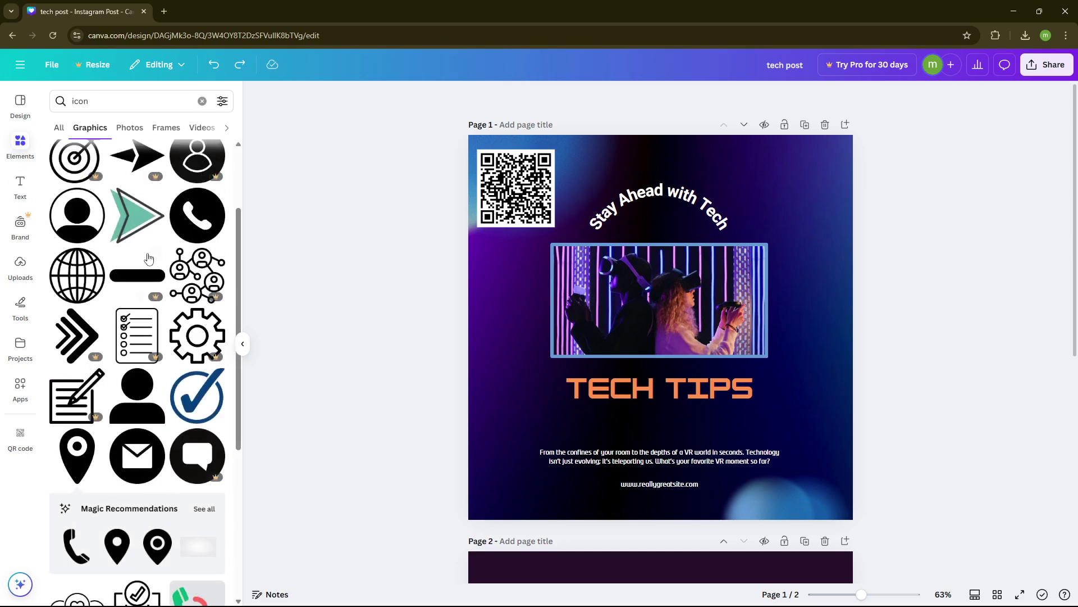
{"action": "left_click", "coordinate": [534, 323]}
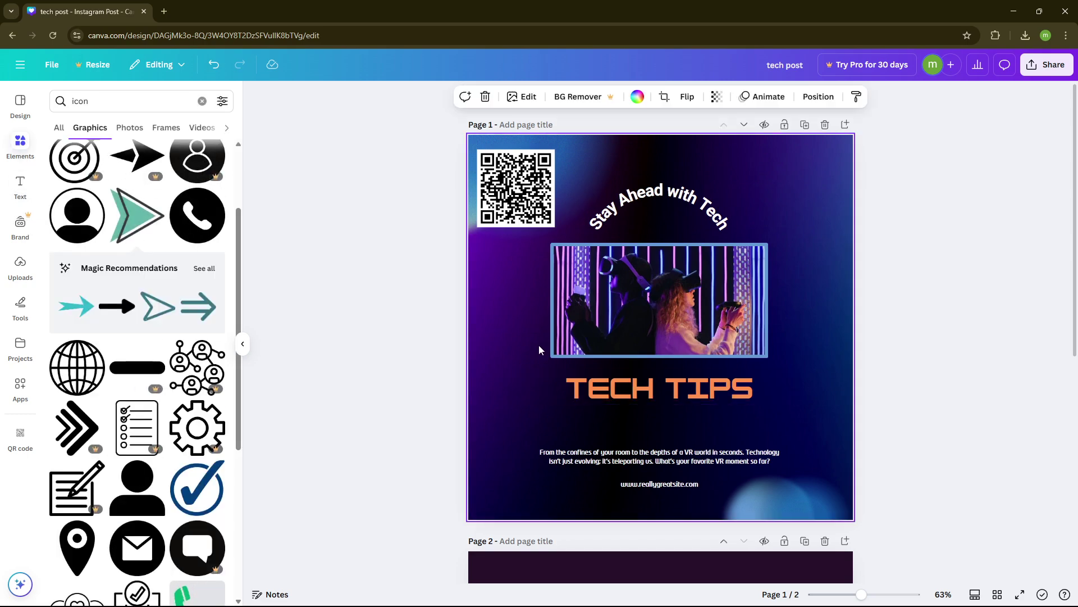
{"action": "key", "text": "t"}
{"action": "key", "text": "r"}
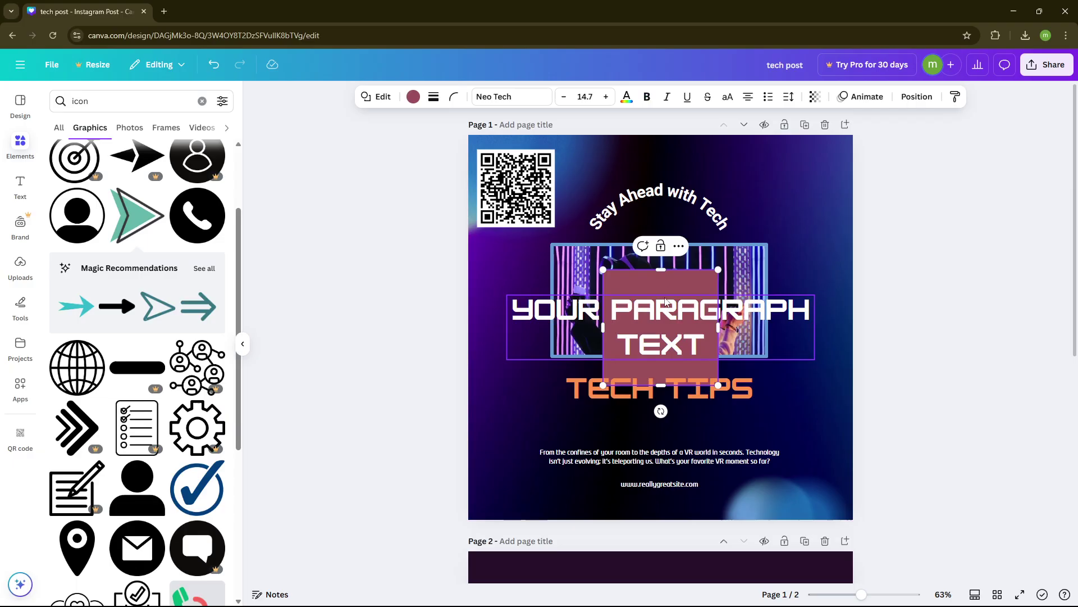
{"action": "left_click_drag", "start_coordinate": [677, 337], "coordinate": [826, 217]}
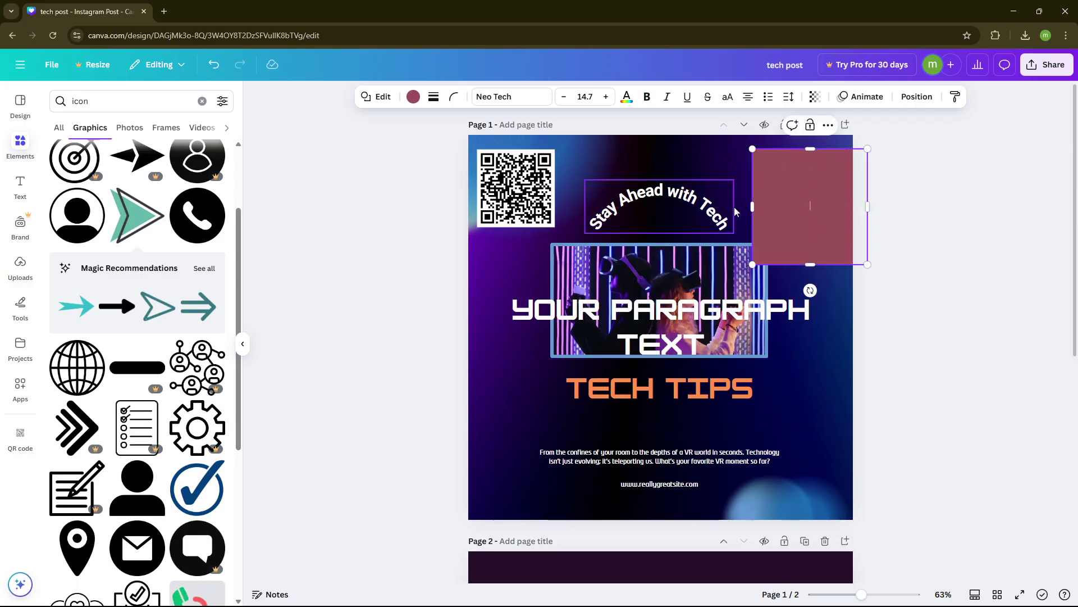
{"action": "double_click", "coordinate": [812, 206]}
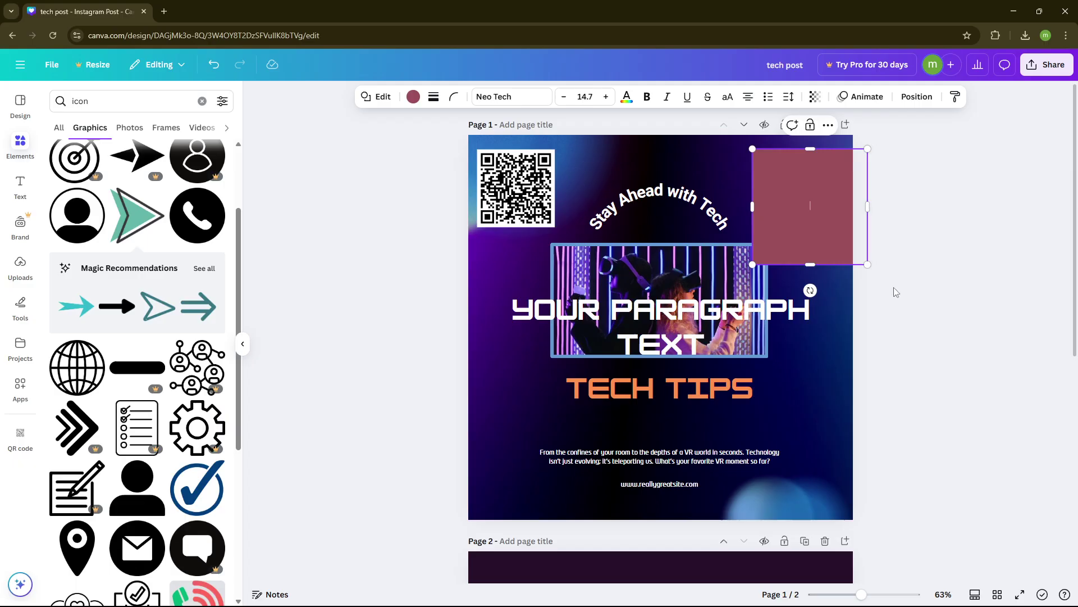
View what the 30-day Canva Pro trial includes, and return to the design without starting it
{"action": "left_click", "coordinate": [881, 73]}
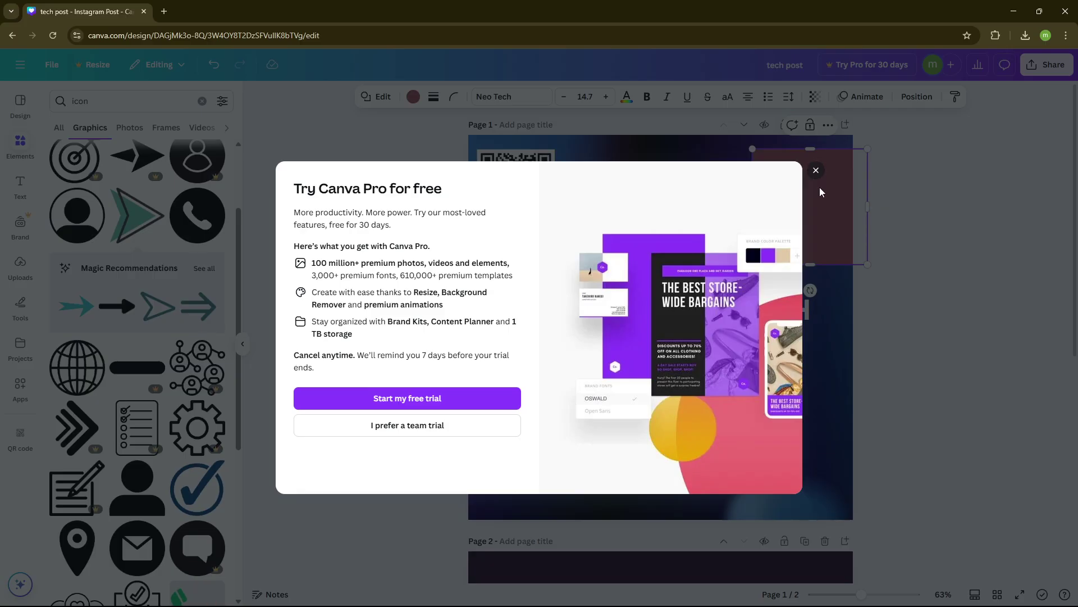
{"action": "left_click", "coordinate": [816, 170]}
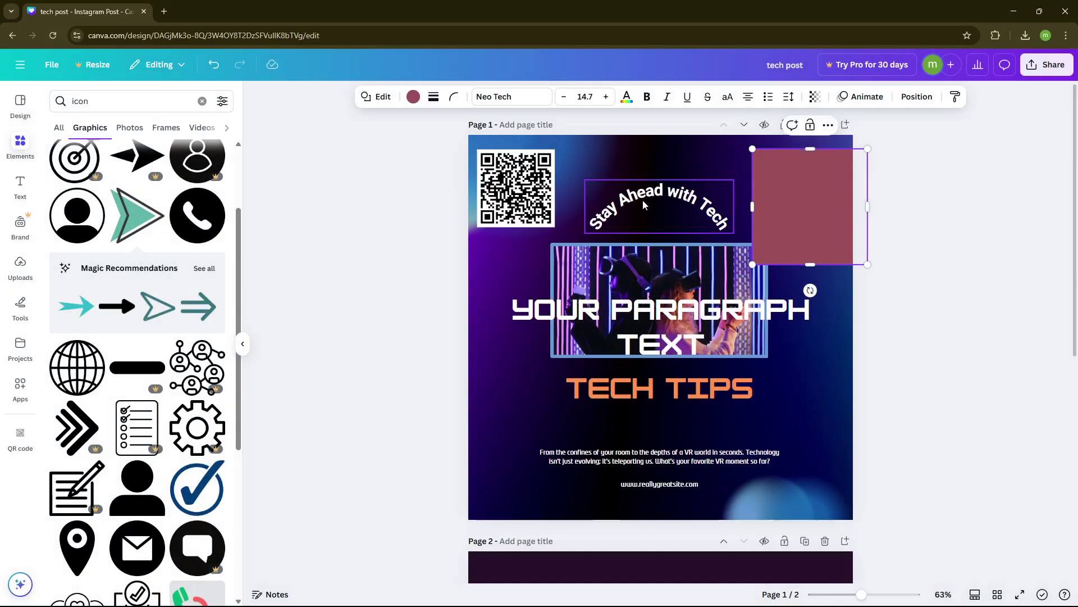
{"action": "scroll", "coordinate": [665, 221], "scroll_direction": "down", "scroll_amount": 2}
{"action": "scroll", "coordinate": [670, 227], "scroll_direction": "up", "scroll_amount": 2}
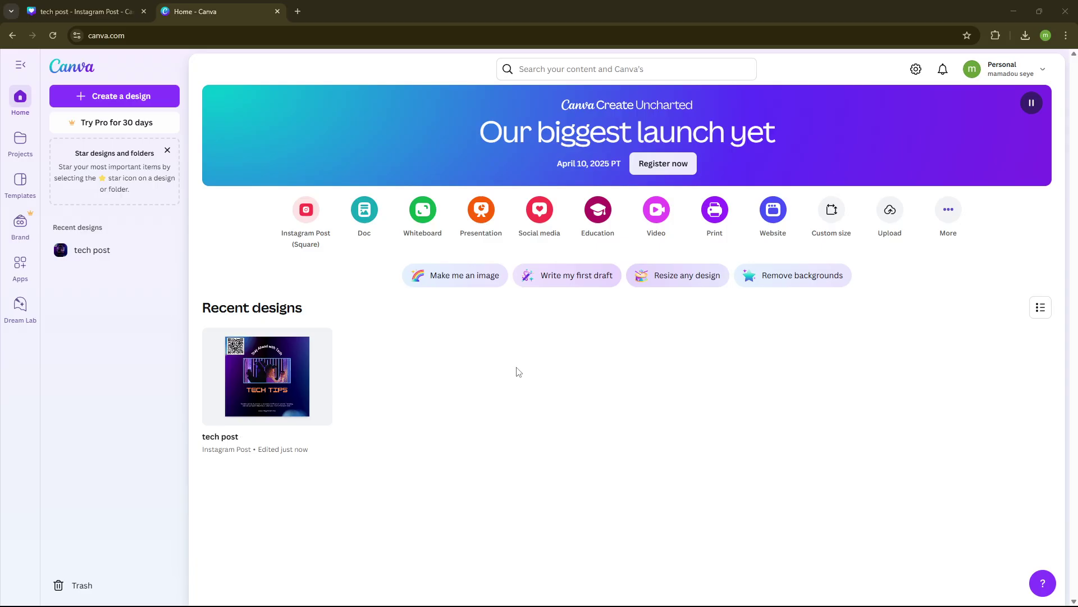
Open the "tech post" design from the recent designs on the home page
{"action": "left_click", "coordinate": [270, 384]}
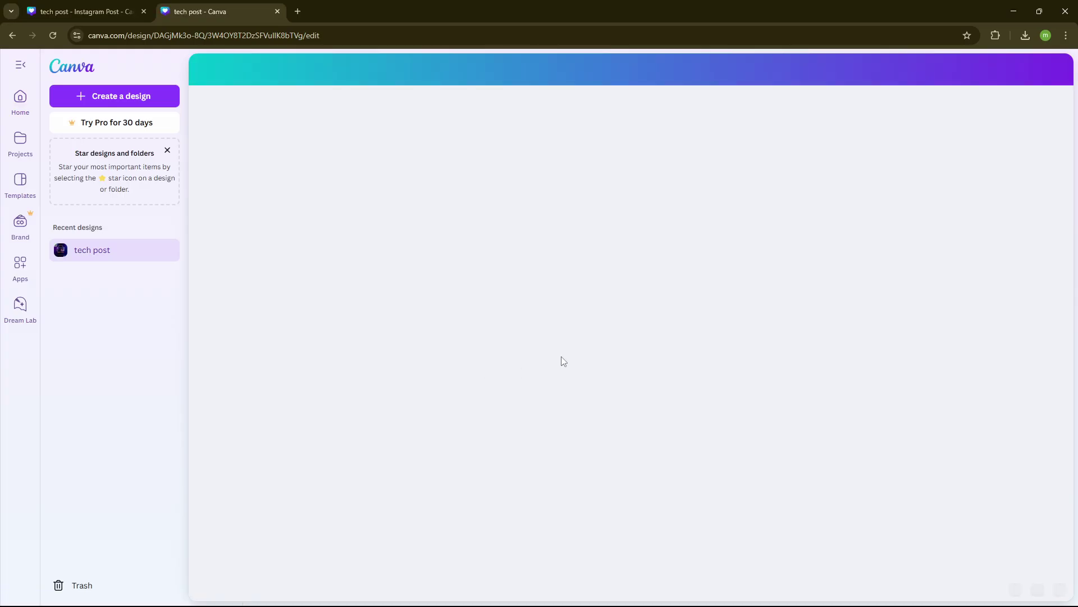